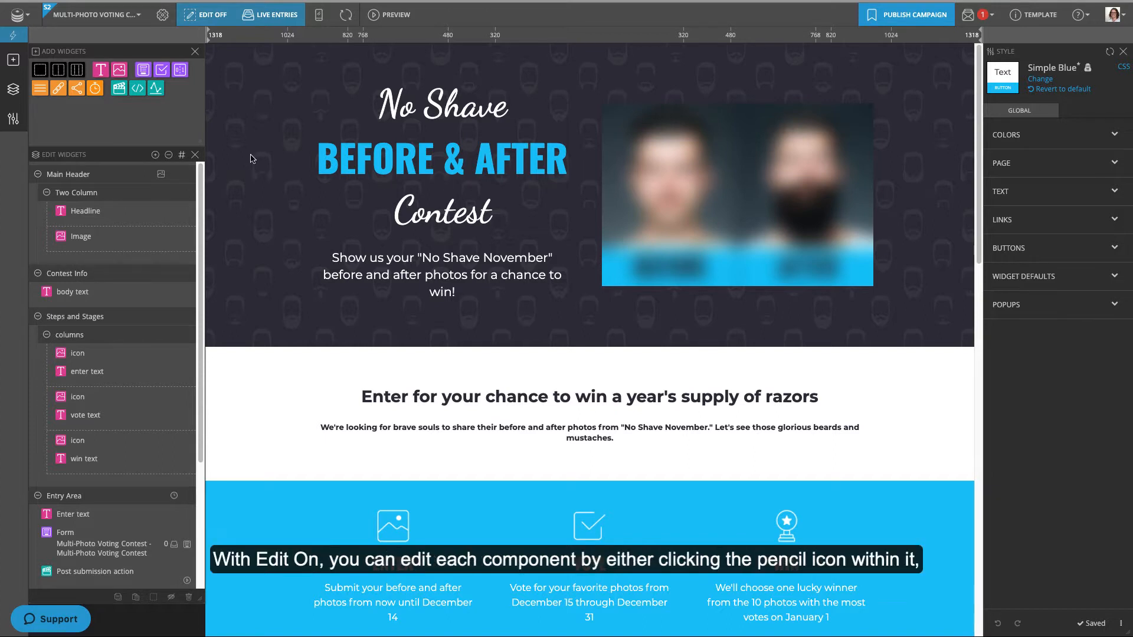
- Turn on editing briefly to reveal the page's component outlines, then turn it off
left_click(209, 16)
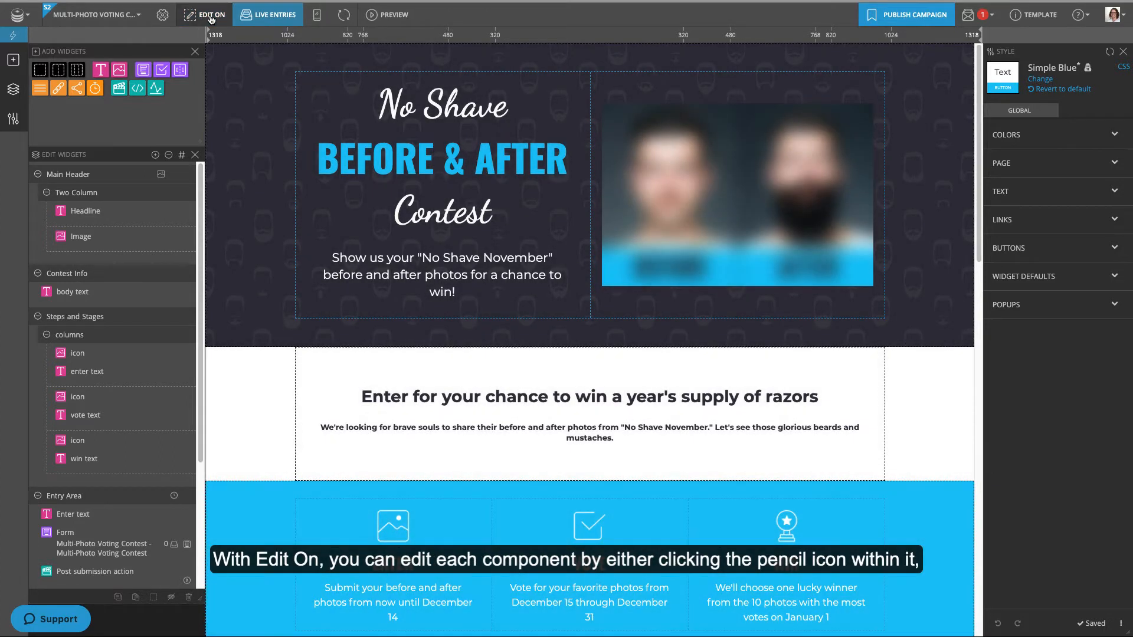
mouse_move(332, 84)
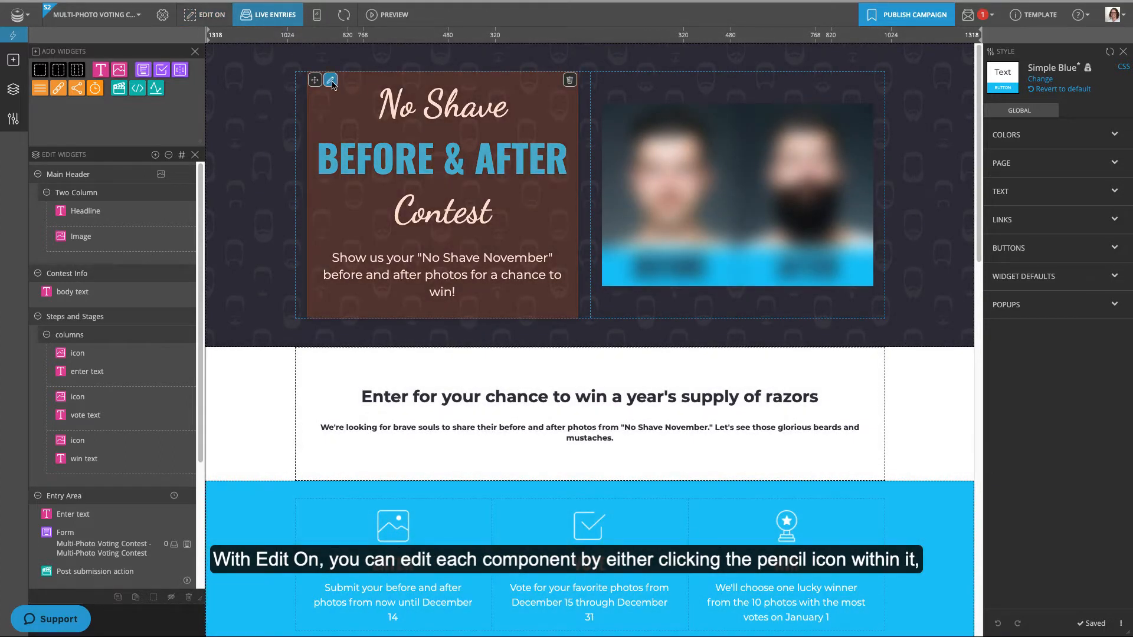
mouse_move(190, 213)
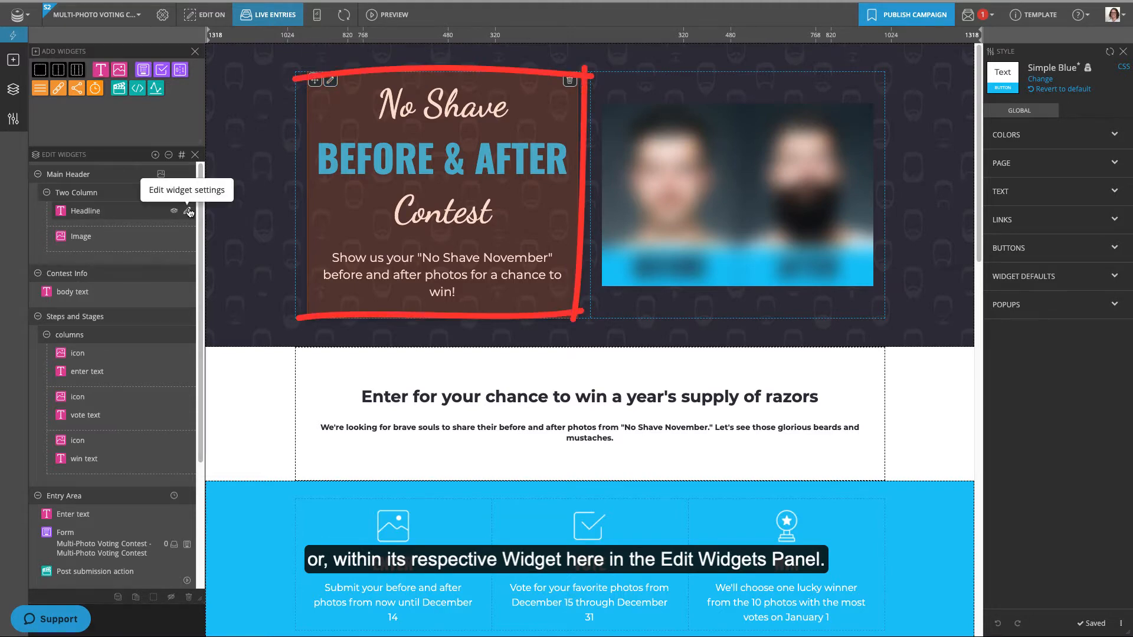
left_click(212, 17)
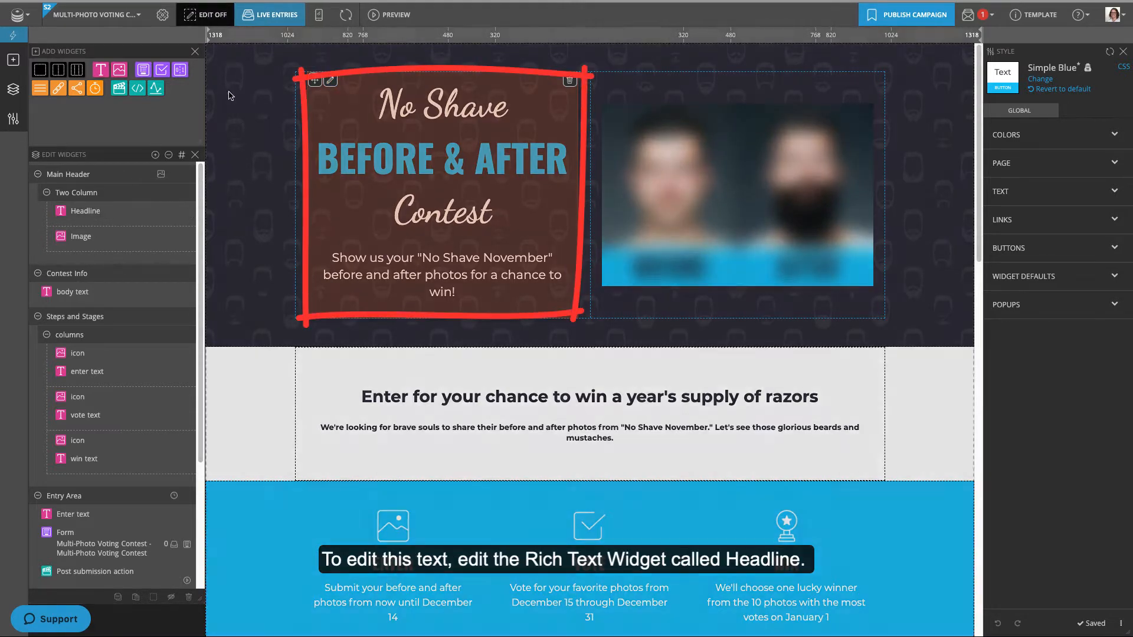
- Change the headline to 'Clean Eating' and the tagline to the 30-day before-and-after photo invitation
left_click(189, 211)
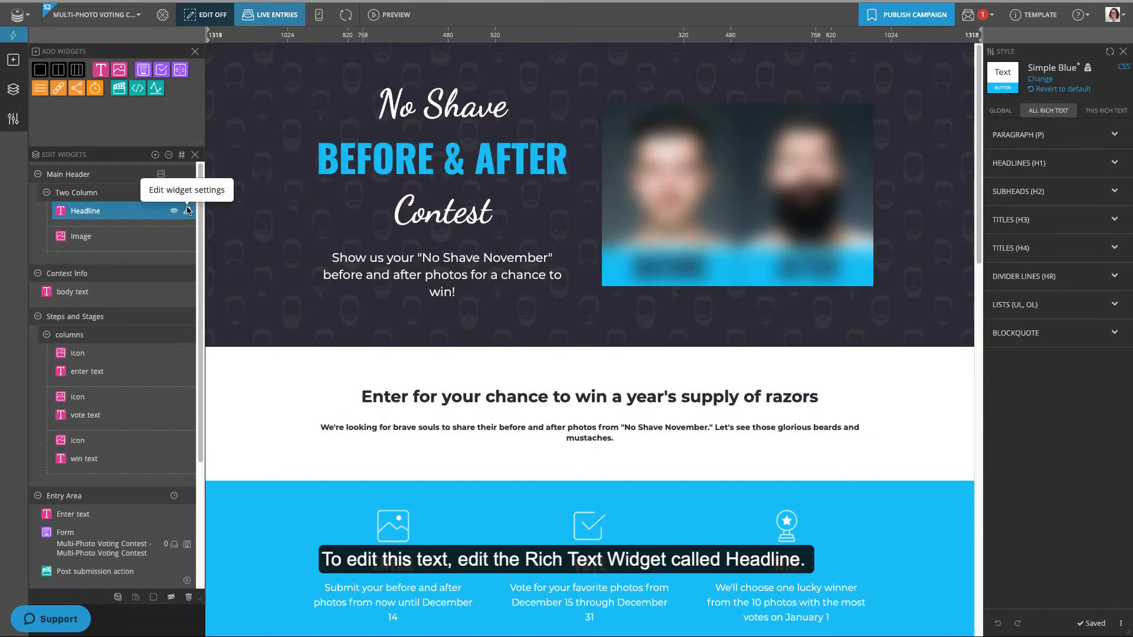
left_click(458, 111)
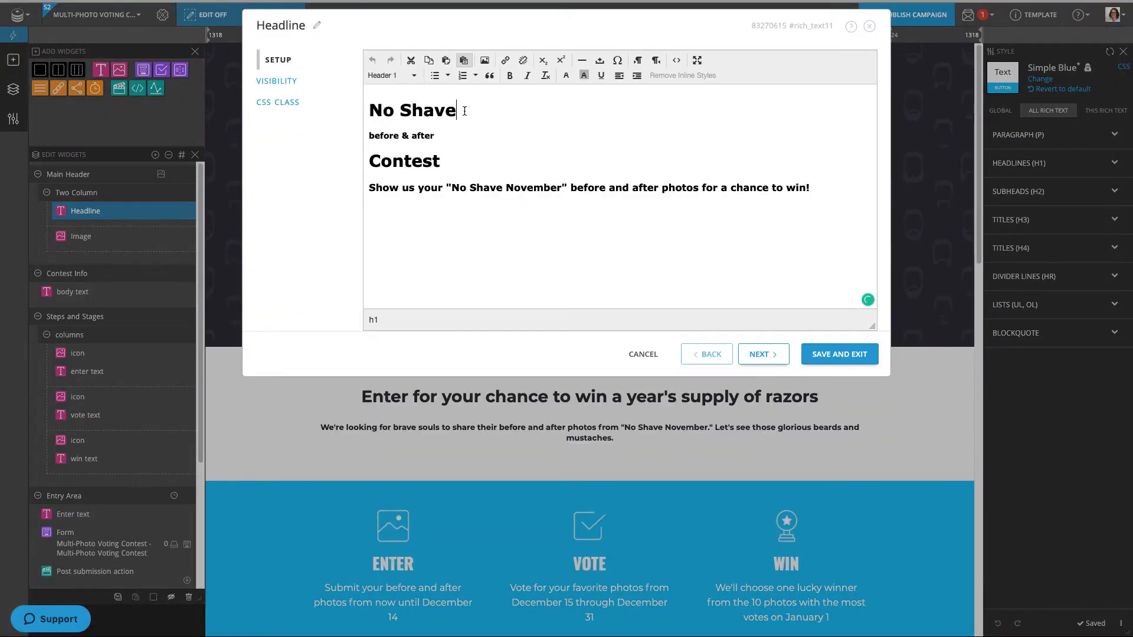
key("shift+Home")
type("Clean Eating")
triple_click(791, 187)
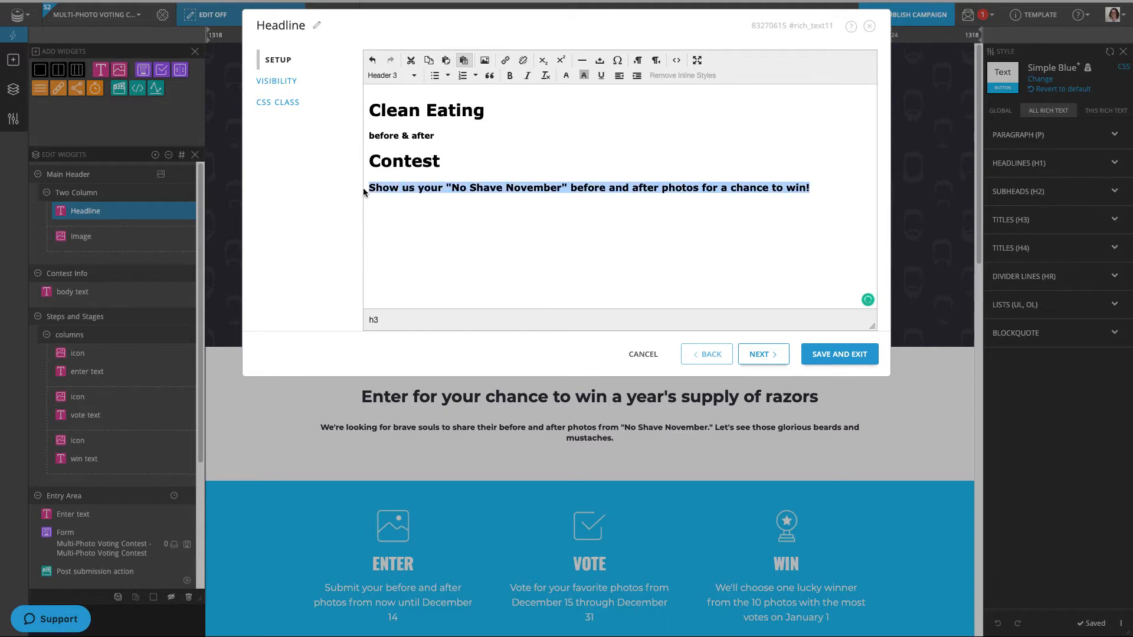
type("Eat your cleanest for 30 days and post a before and after photo celebrating your progress.")
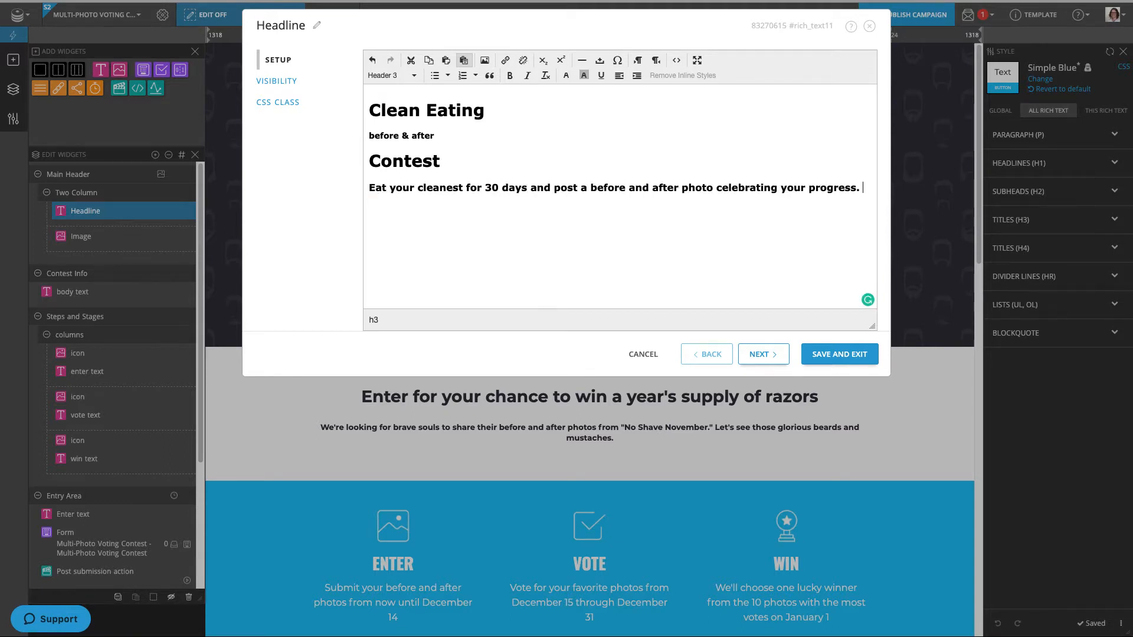
left_click(843, 354)
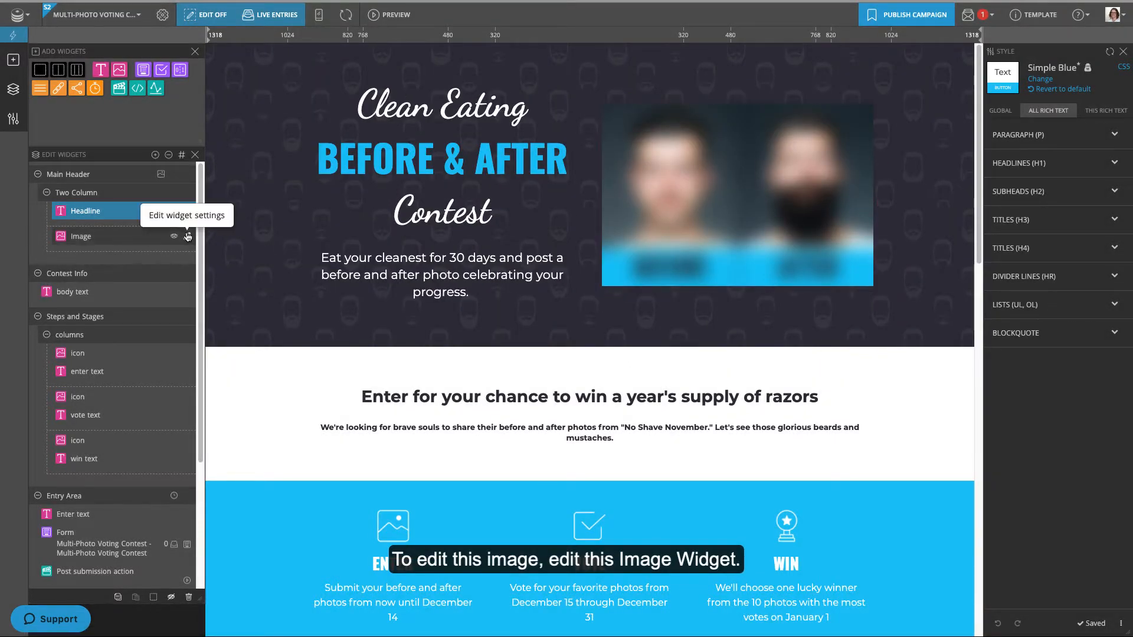
- Replace the header image with the two-women before-and-after photo from the media library
left_click(187, 236)
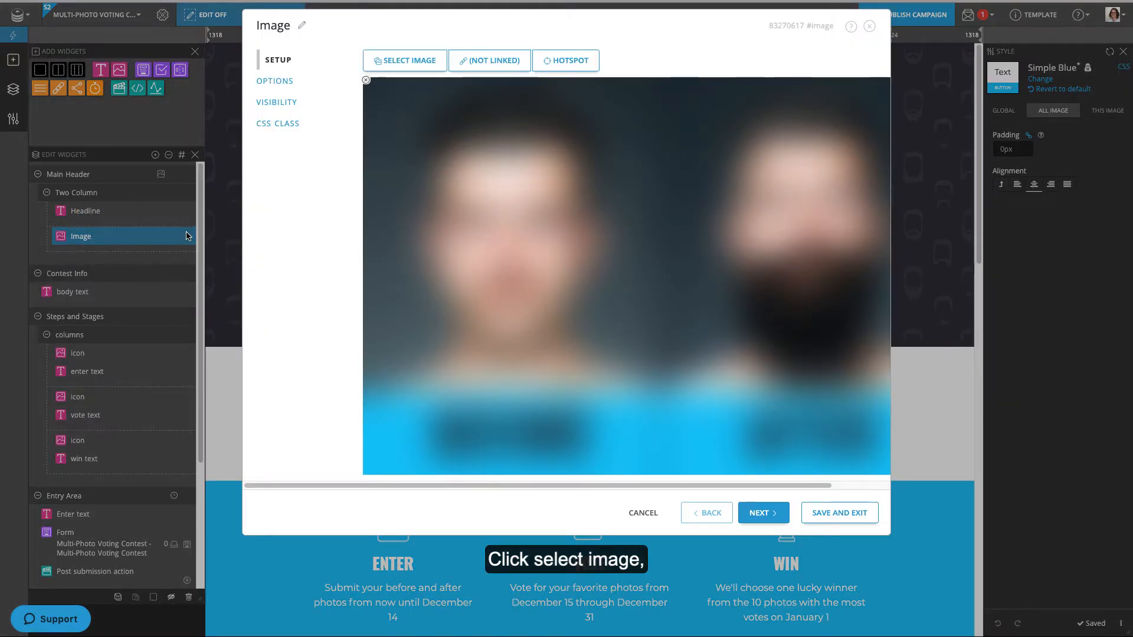
left_click(401, 64)
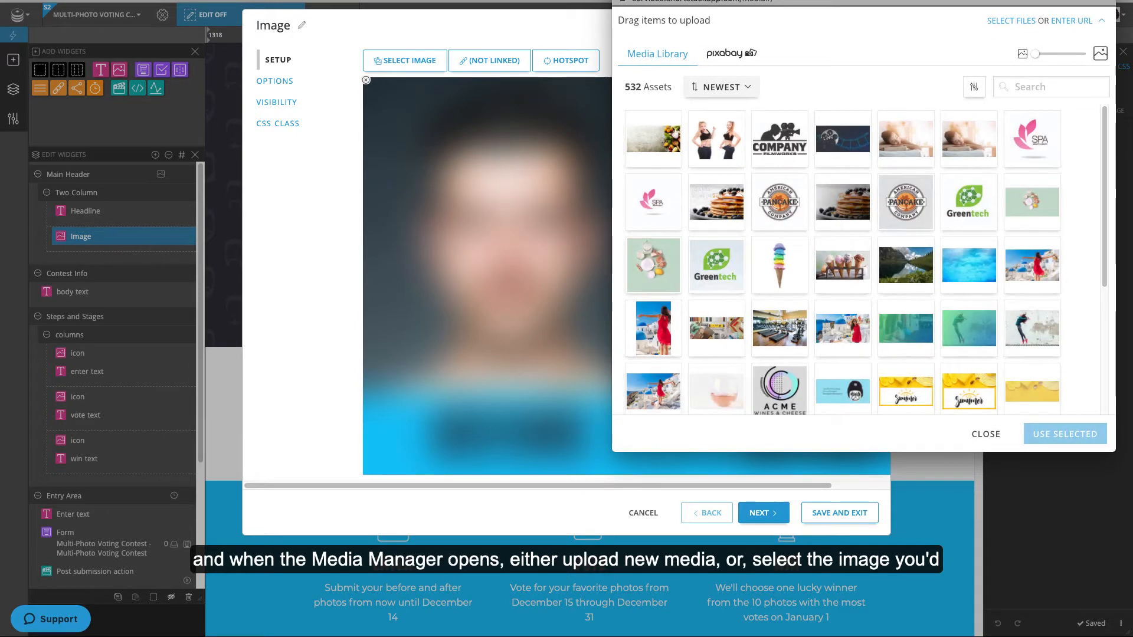
left_click(716, 137)
left_click(1087, 435)
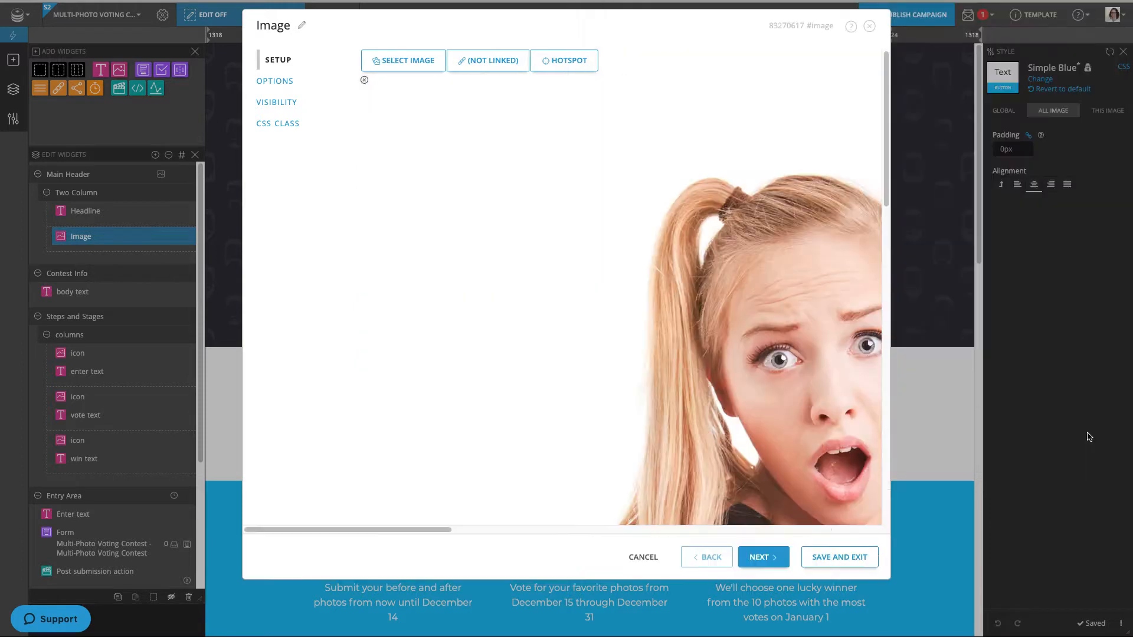
left_click(848, 557)
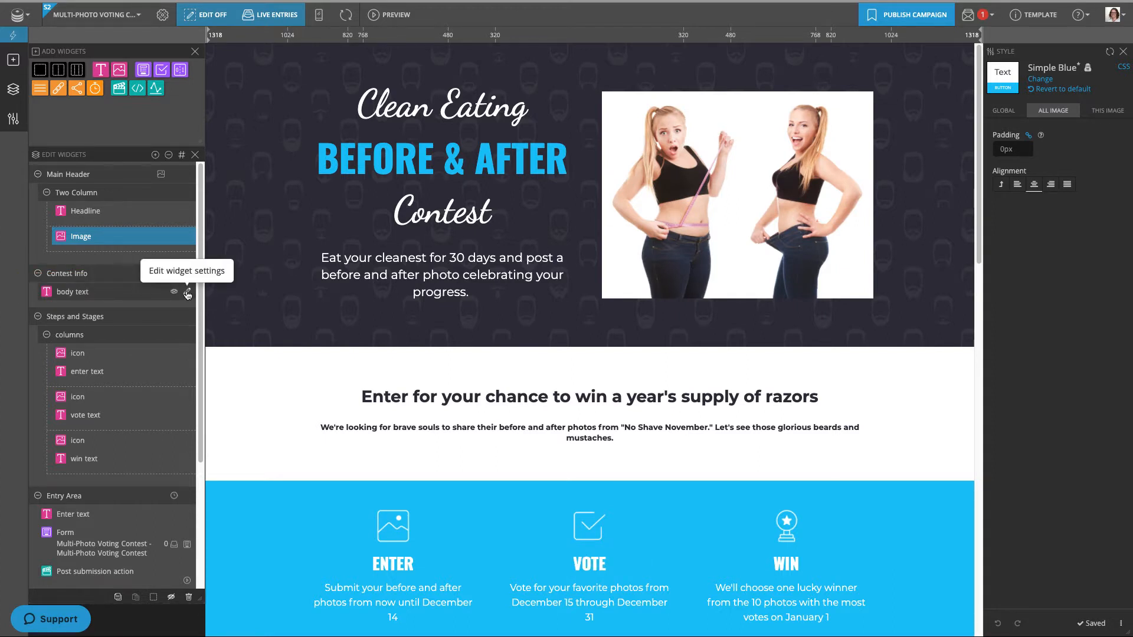
- Retitle contest info 'The winner will receive one-on-one training by a secret celebrity coach.' with a pasted description
left_click(188, 293)
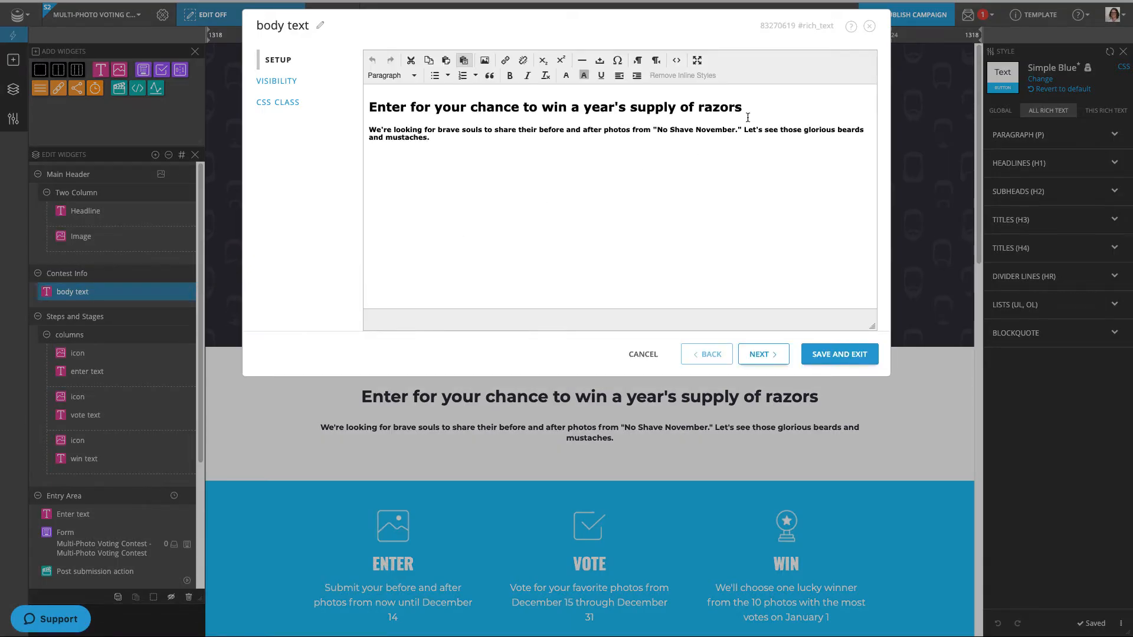
left_click_drag(748, 117, 372, 110)
type("The winner will receive ")
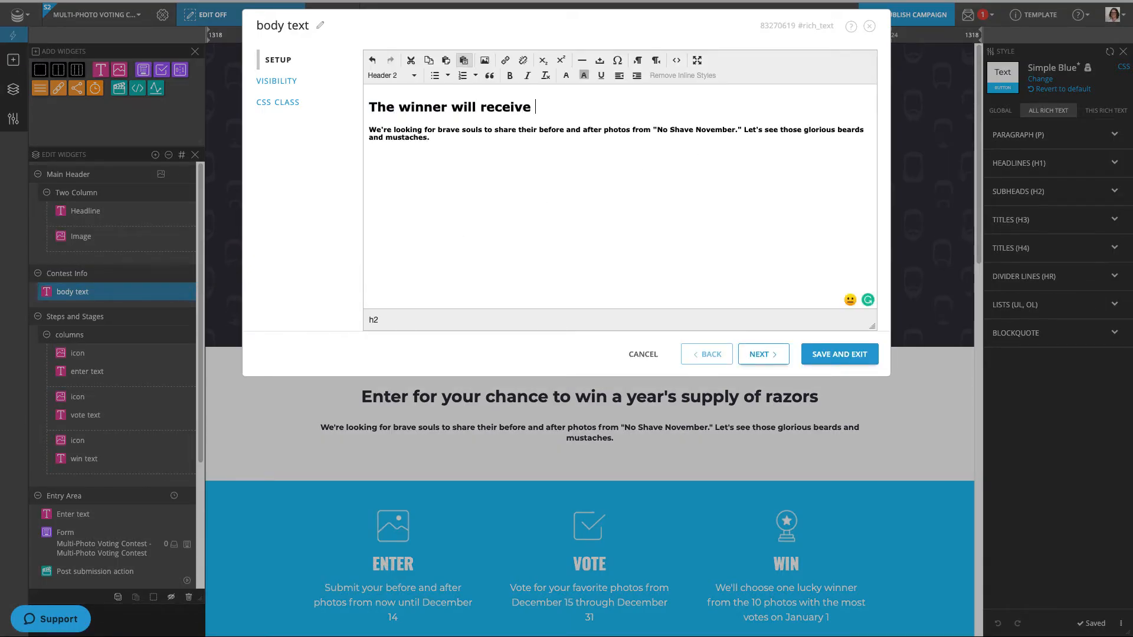
type("one-on-one training by a secret celebrity coach.")
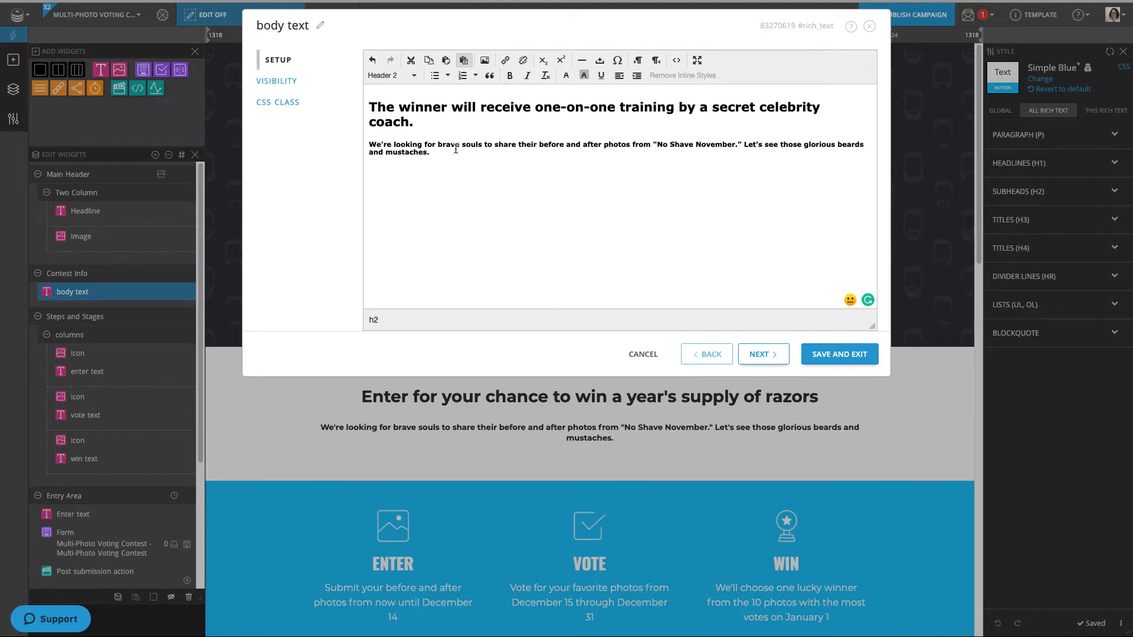
left_click_drag(431, 152, 352, 145)
key("super+v")
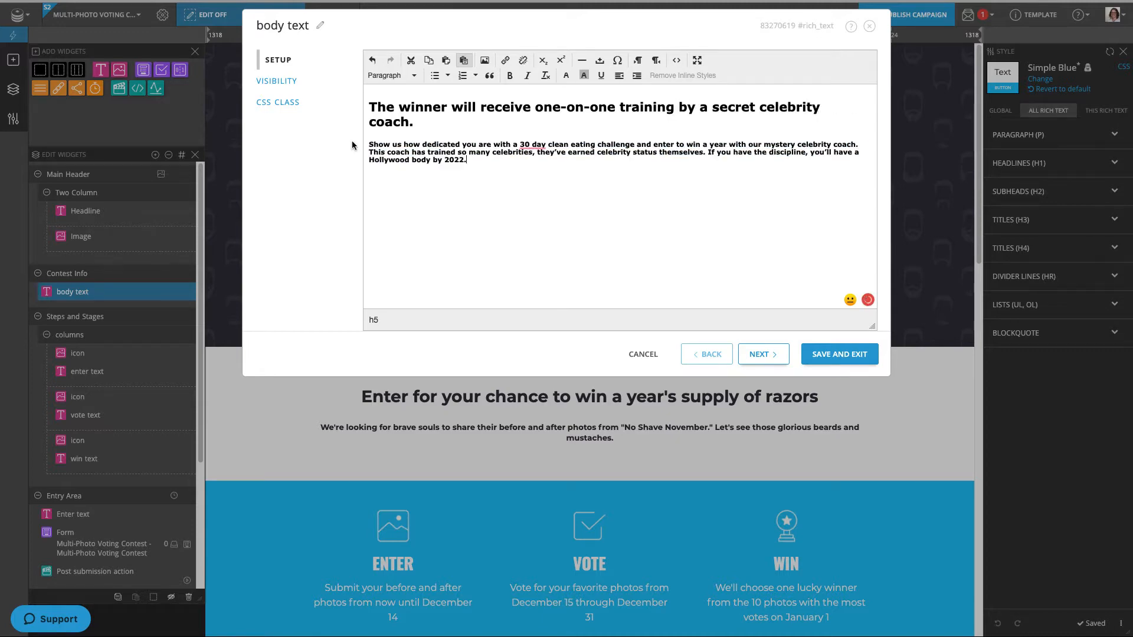
left_click(826, 354)
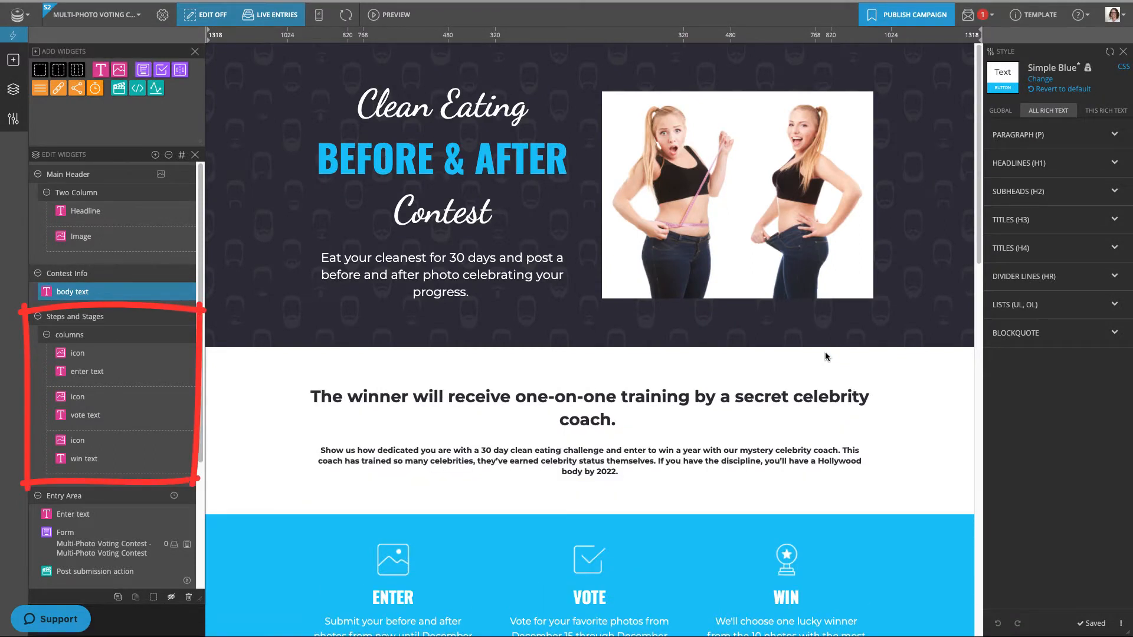
- Change the Enter step's December 14 deadline to a January date
scroll(823, 352, "down", 3)
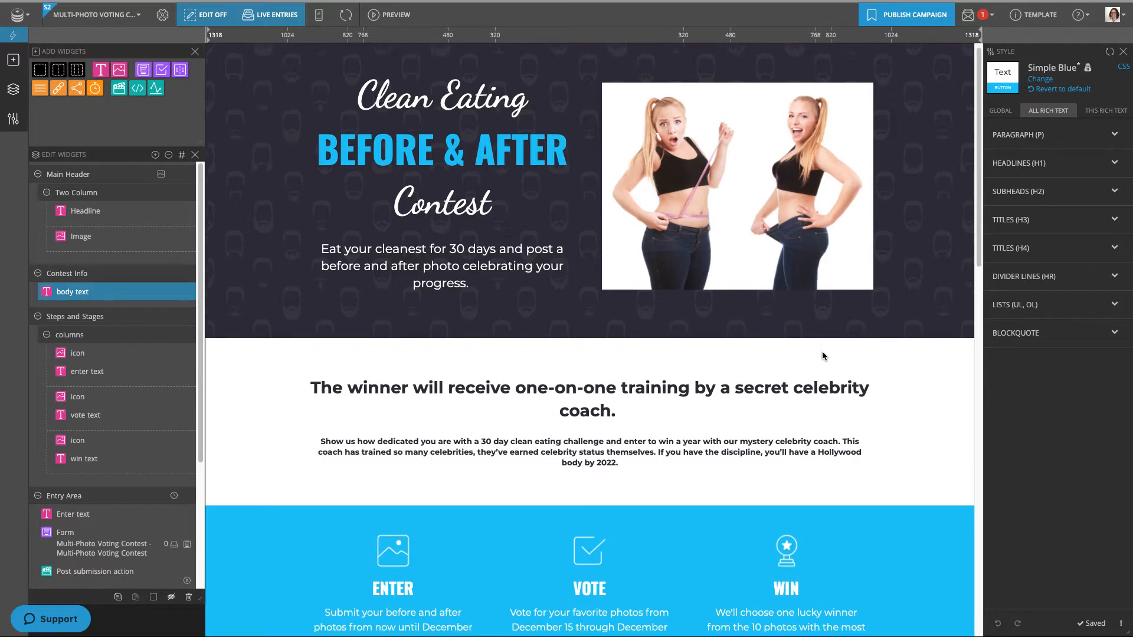
scroll(822, 354, "down", 2)
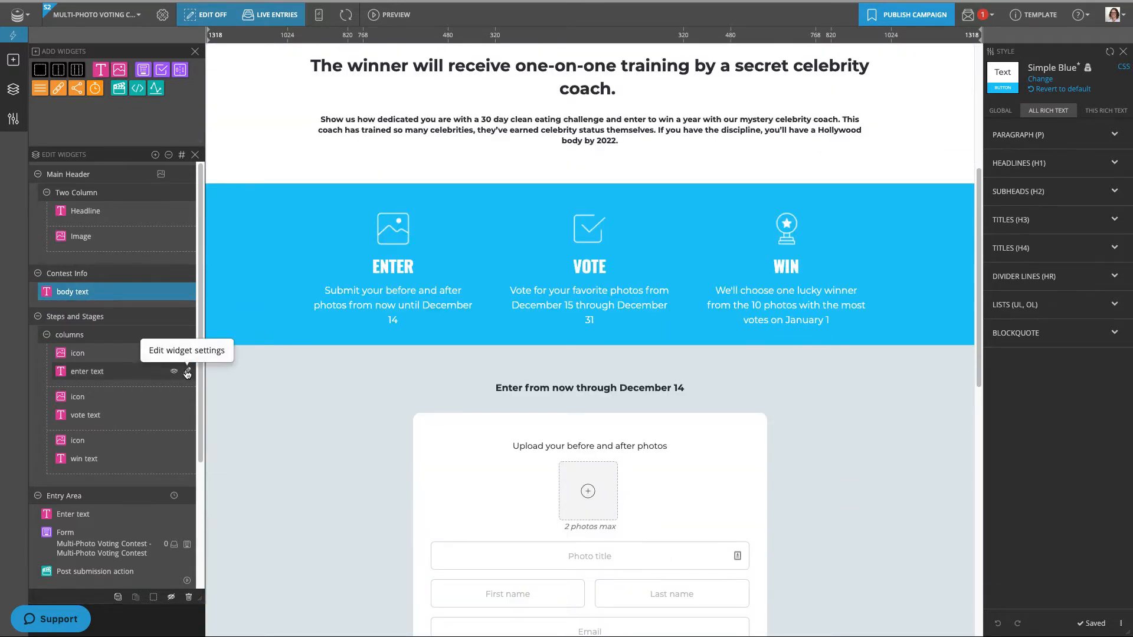
left_click(188, 373)
left_click_drag(643, 131, 587, 131)
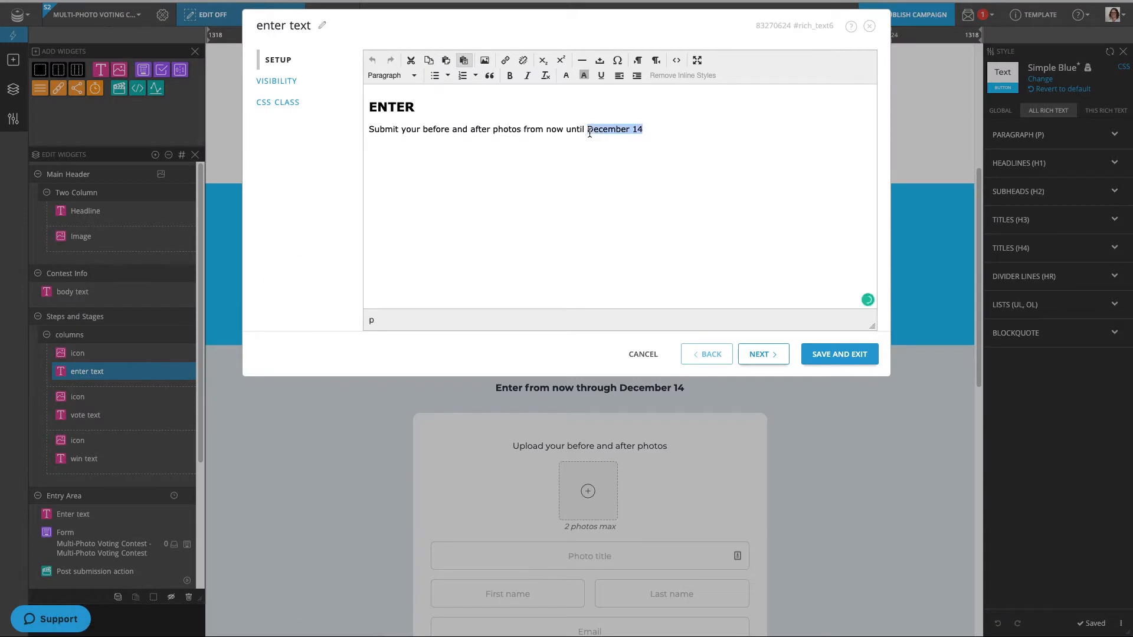
type("January")
left_click(847, 349)
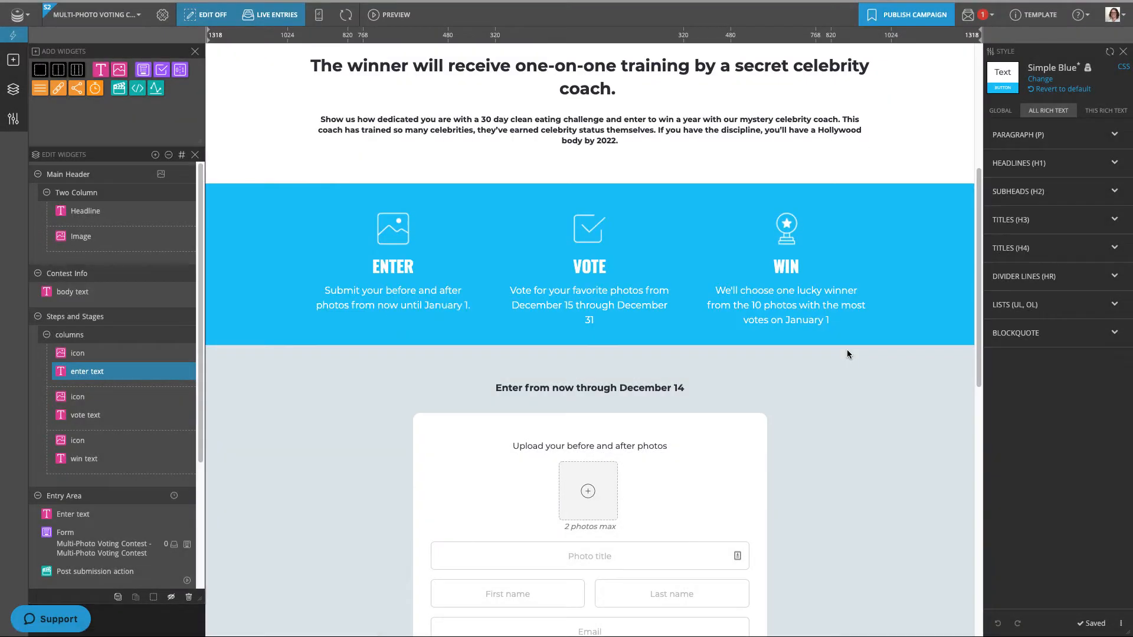
- Set the Vote step's dates to 'January 1 through January 15'
left_click(188, 415)
left_click_drag(664, 129, 514, 129)
type("Januar")
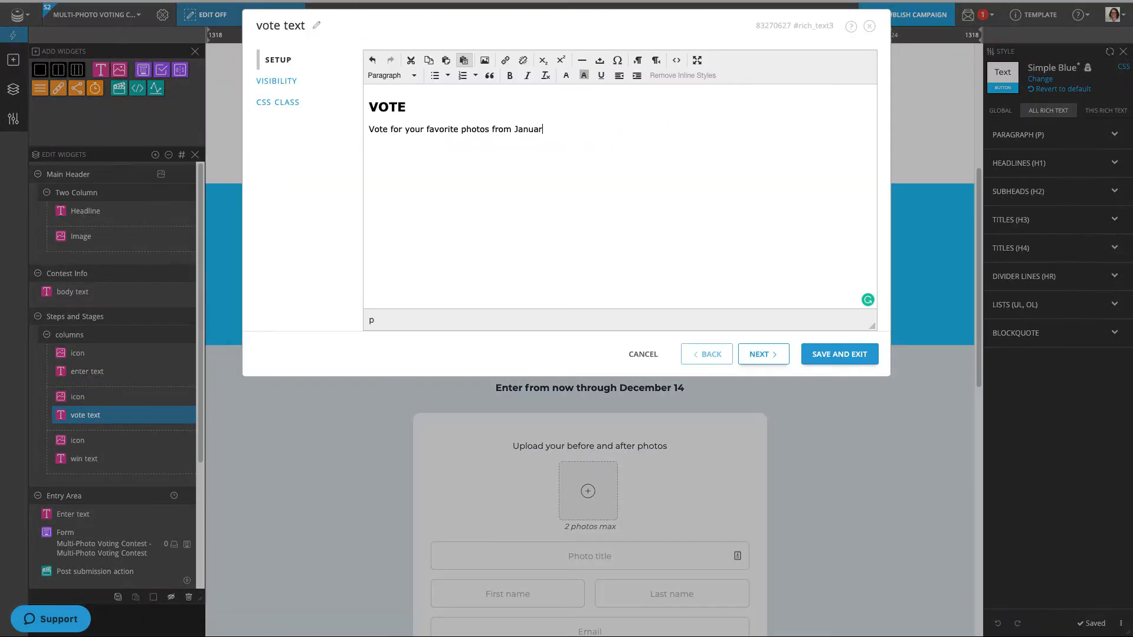
type("y 1 through January 15.")
left_click(839, 354)
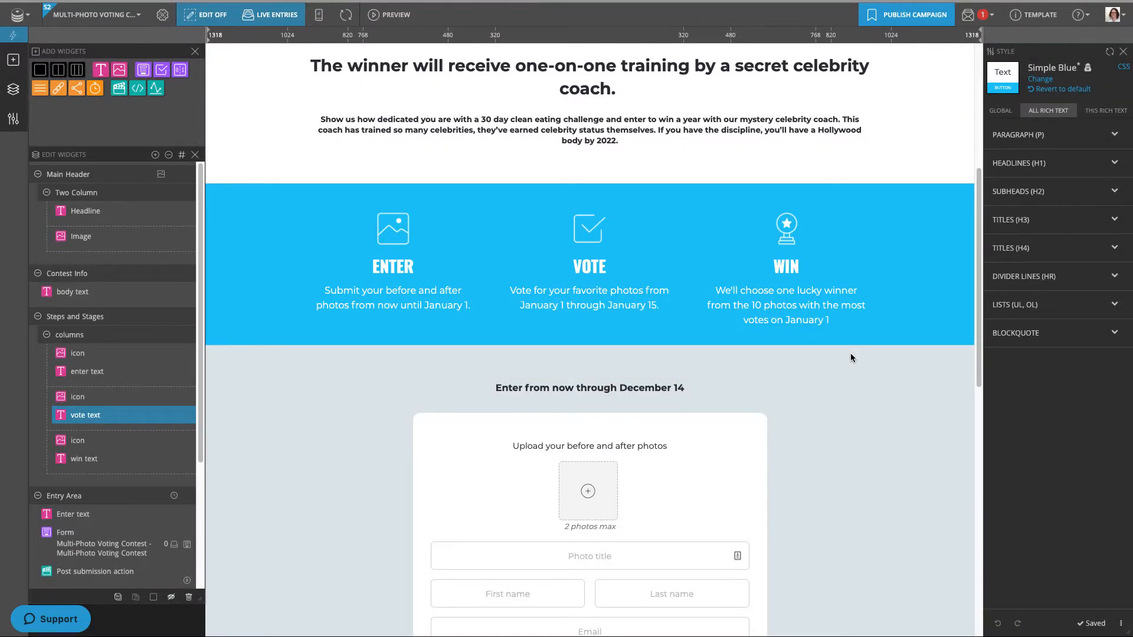
- Change the Win step's winner date to 'February 1.'
left_click(186, 459)
left_click_drag(678, 129, 719, 129)
type("February 1.")
left_click(868, 357)
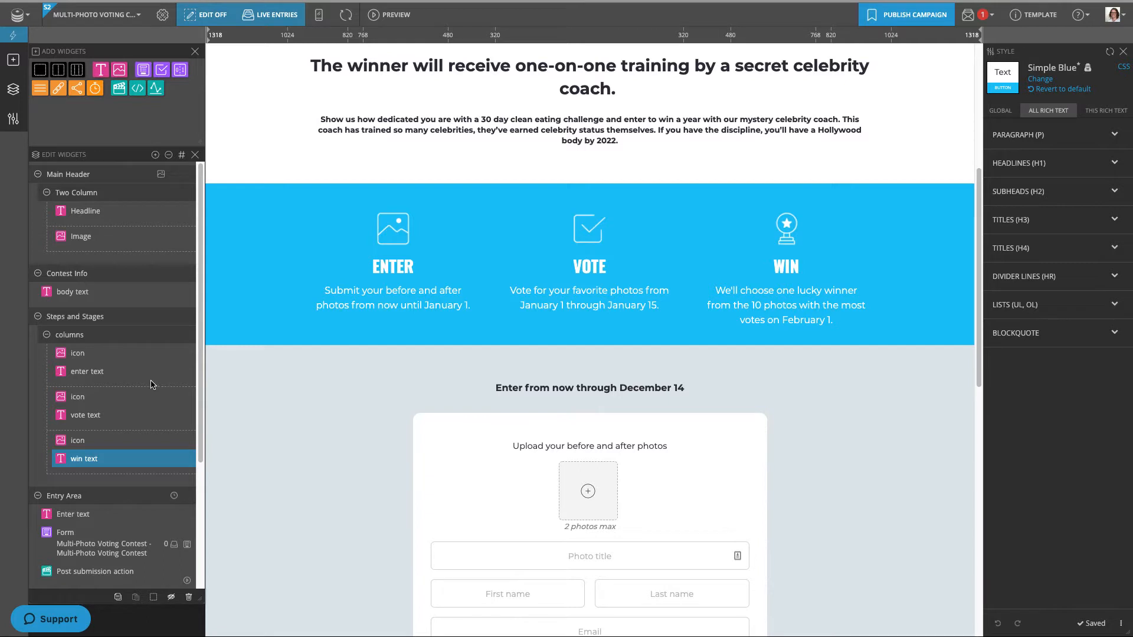
- Change the entry deadline above the form from December 14 to January 1
scroll(151, 384, "down", 3)
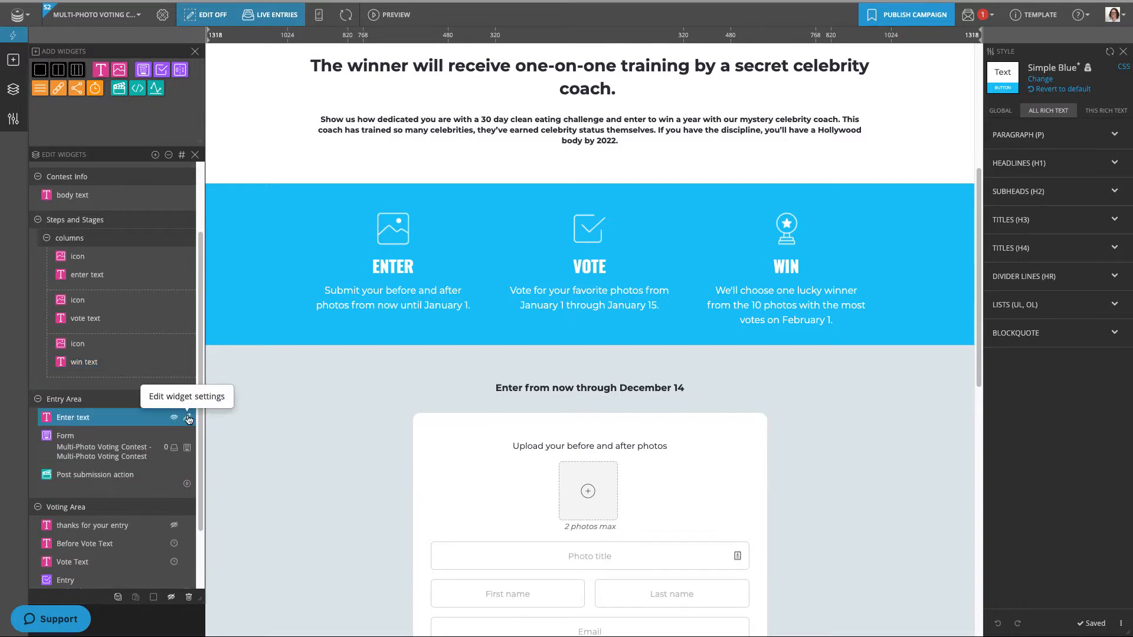
left_click(188, 418)
left_click_drag(546, 105, 485, 105)
type("January 1.")
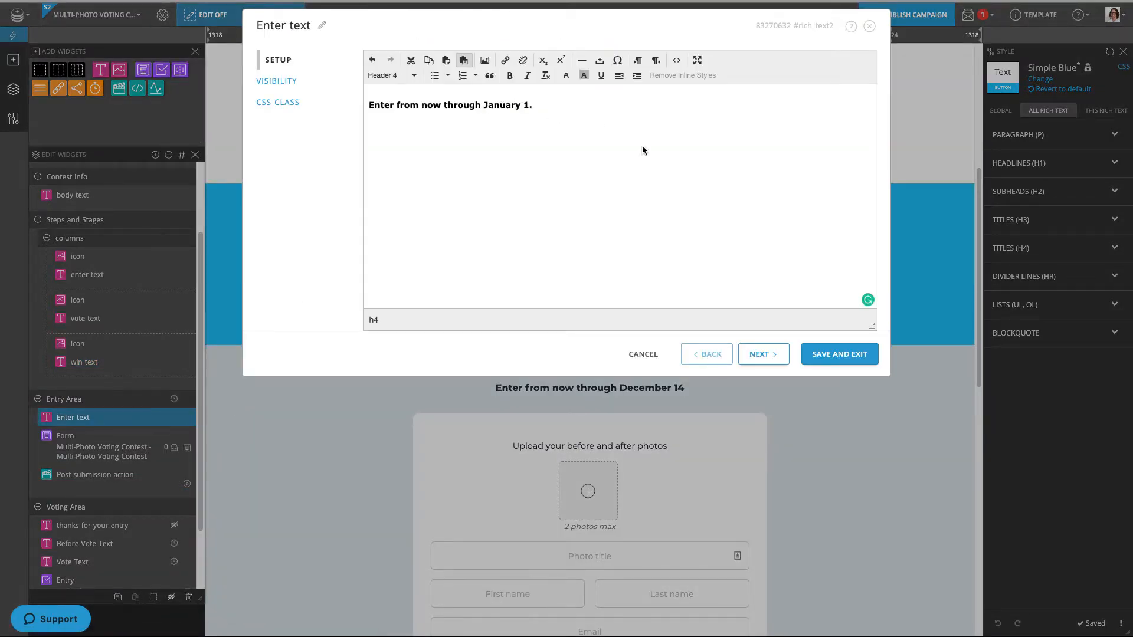
left_click(822, 356)
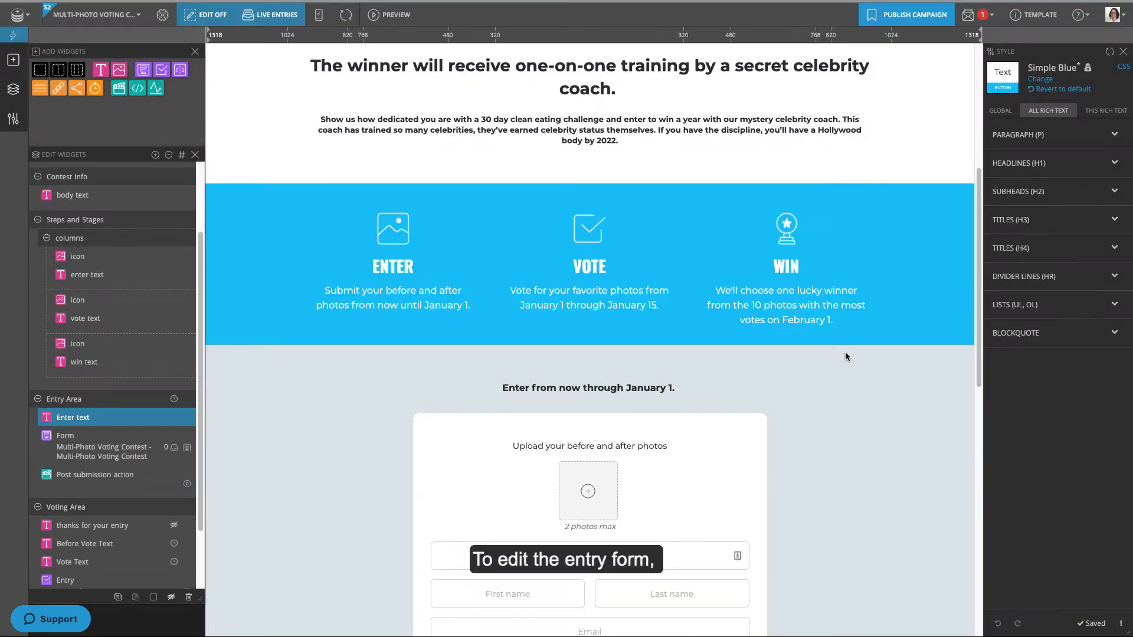
- Add a Checkbox field to the entry form in the Form Designer, just above the entry button
scroll(845, 352, "down", 4)
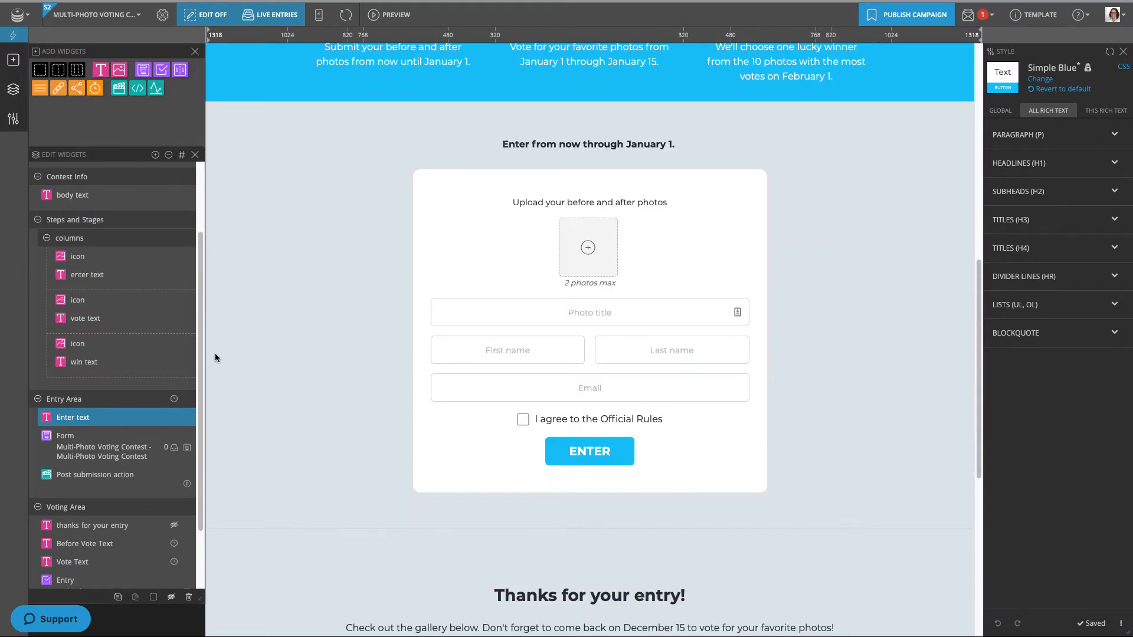
left_click_drag(201, 356, 200, 412)
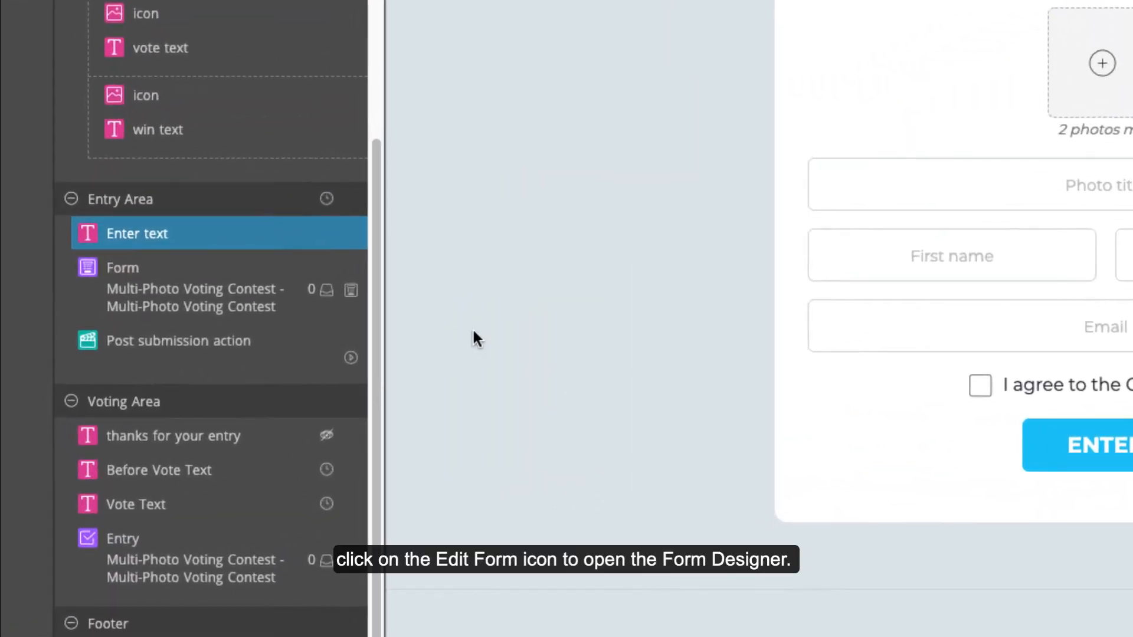
left_click(352, 290)
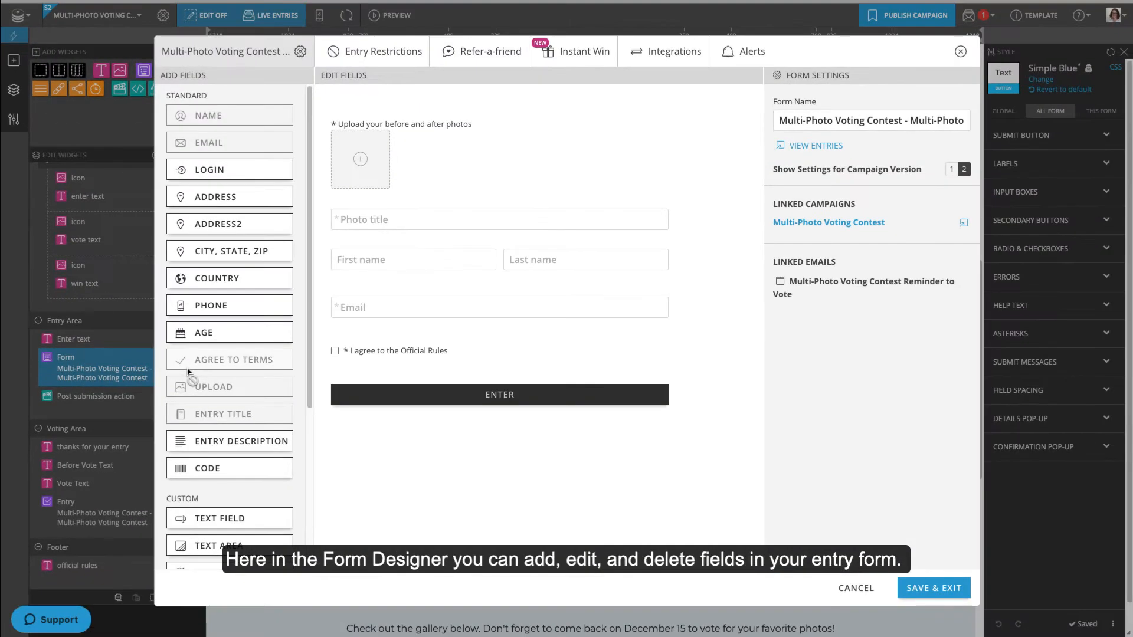
scroll(188, 371, "down", 4)
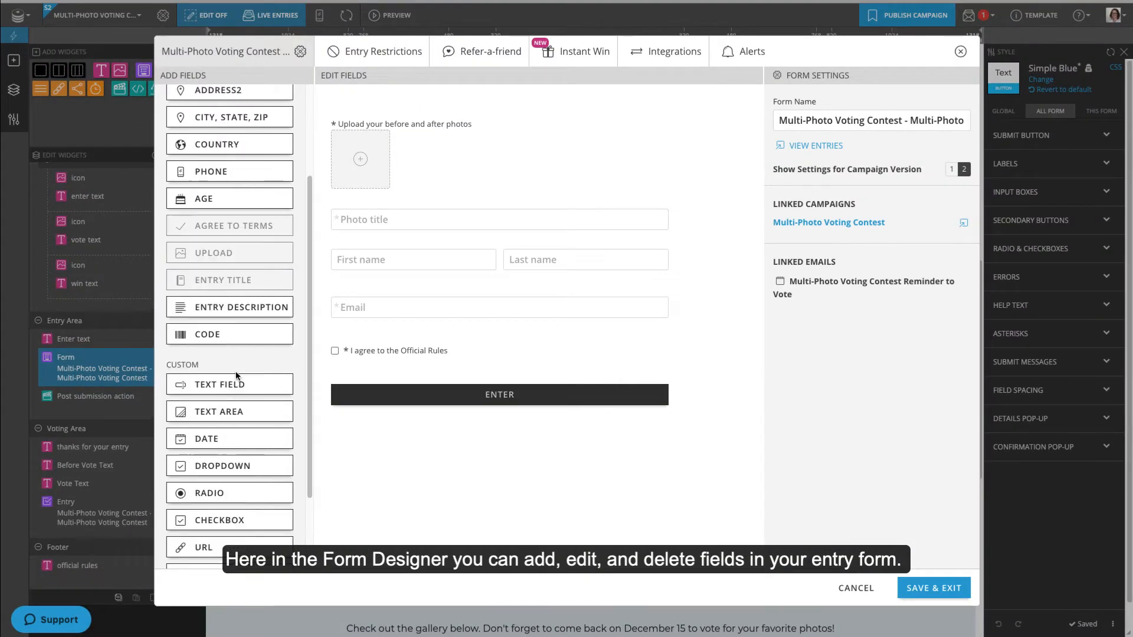
left_click_drag(225, 418, 377, 381)
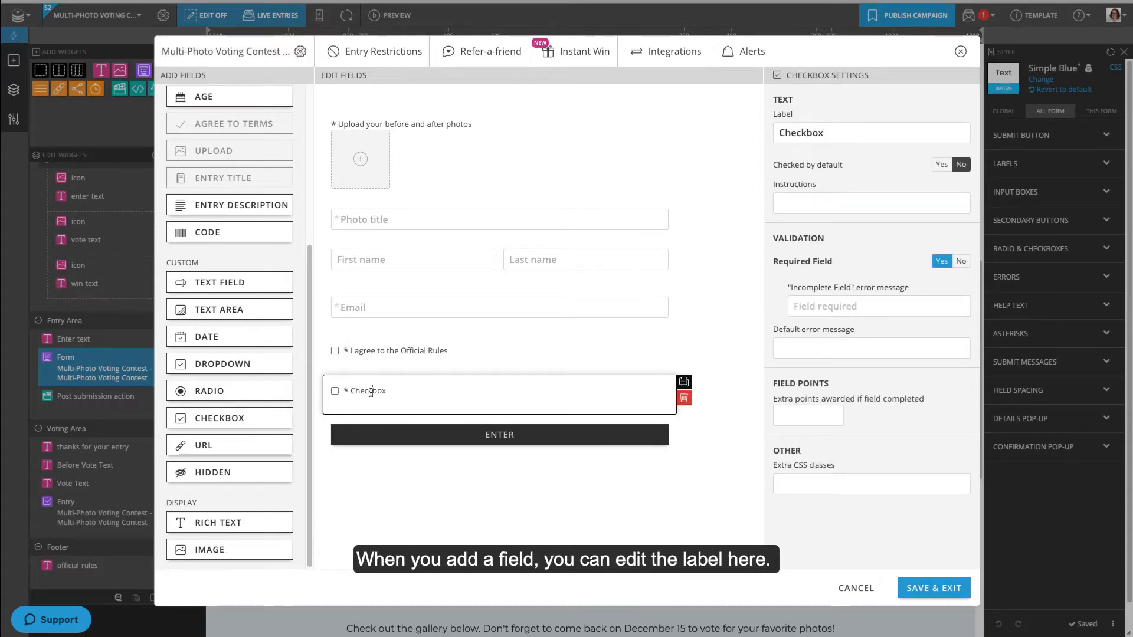
- Label the checkbox 'Subscribe to our newsletter.', checked by default and not required
double_click(371, 393)
type("Subscribe to our newsletter.")
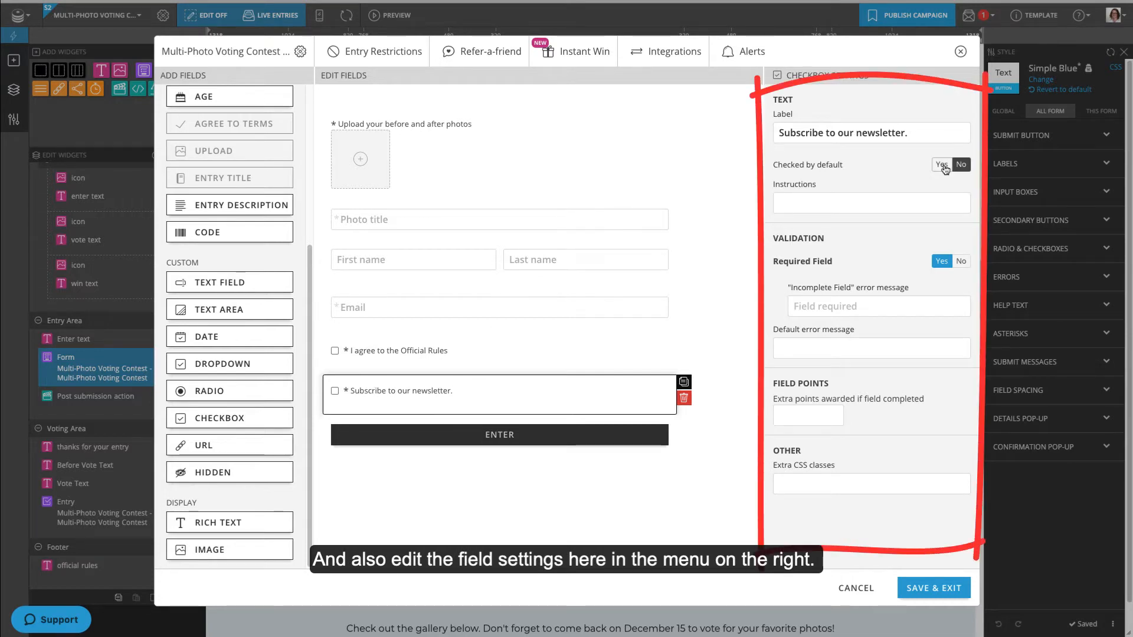
left_click(944, 166)
left_click(961, 262)
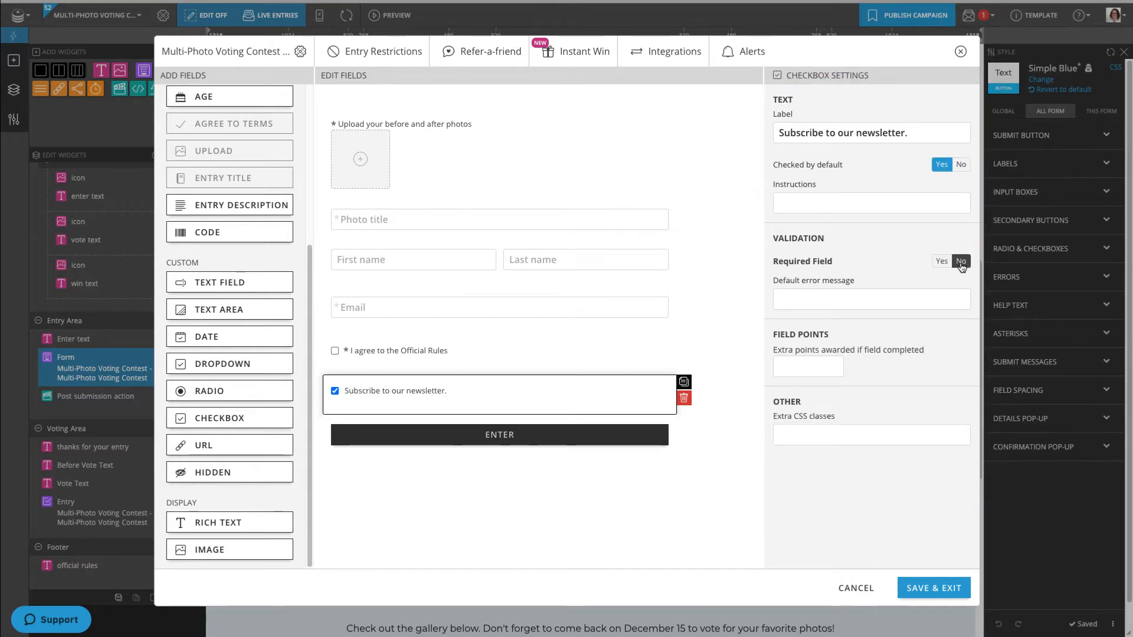
- Review the photo upload field's settings and the form's entry restriction settings
left_click(581, 155)
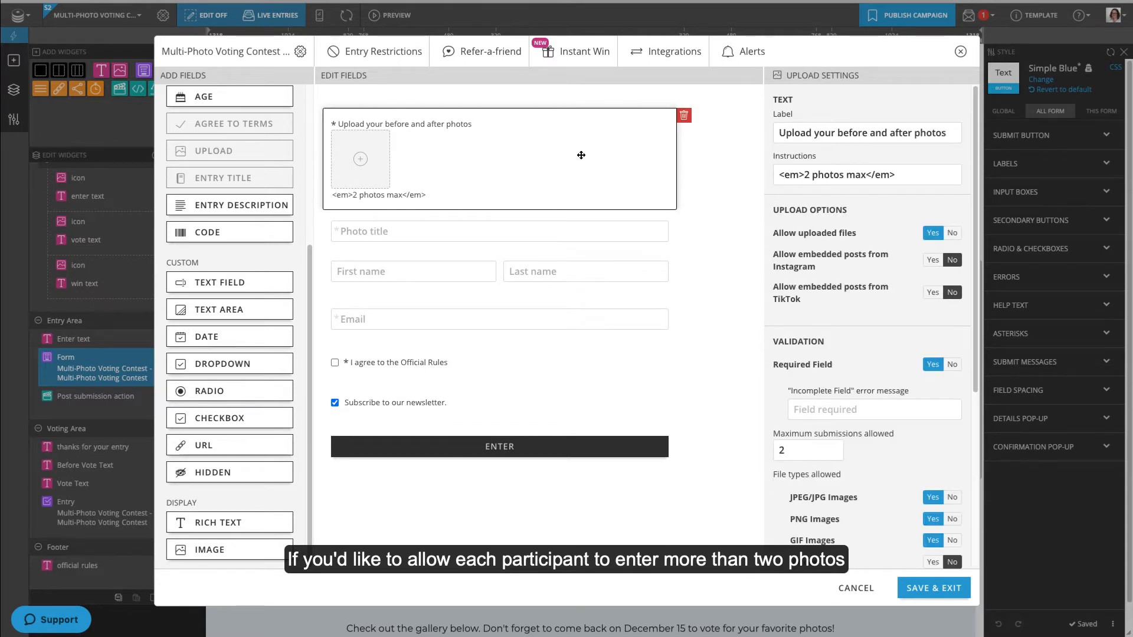
mouse_move(798, 452)
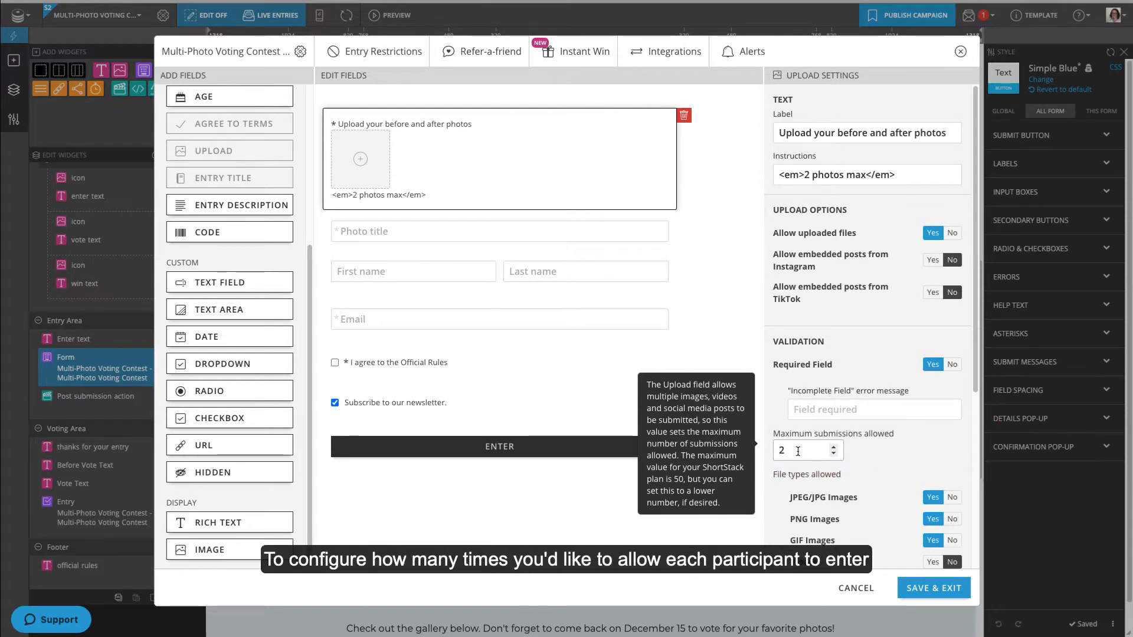
left_click(388, 58)
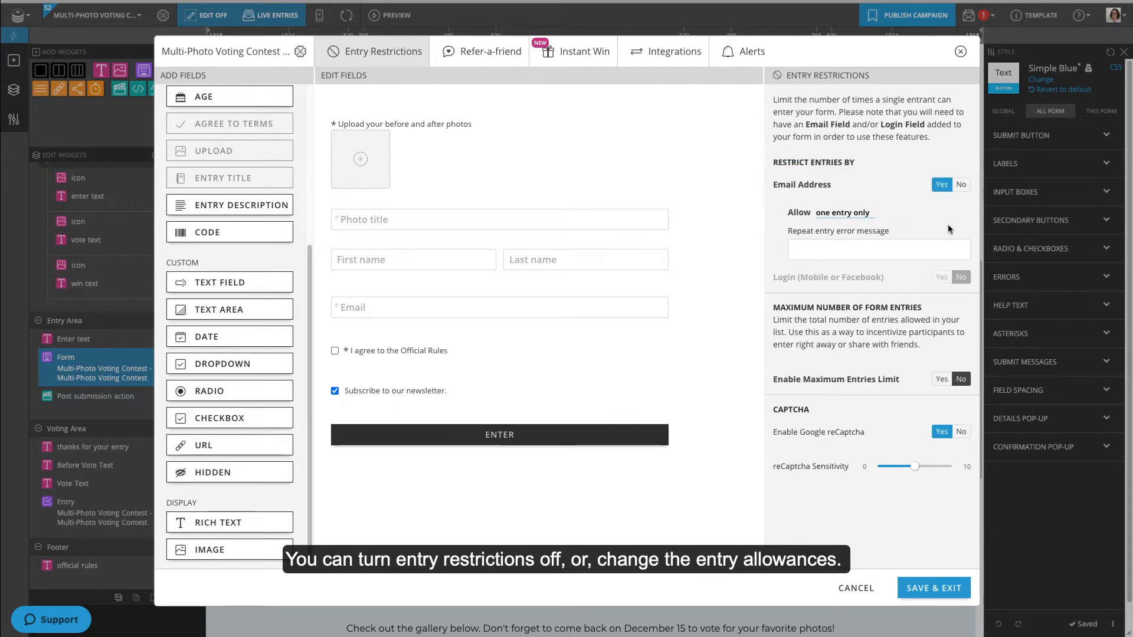
- Send entry alert e-mails to the contest owner's address and save the form
left_click(759, 56)
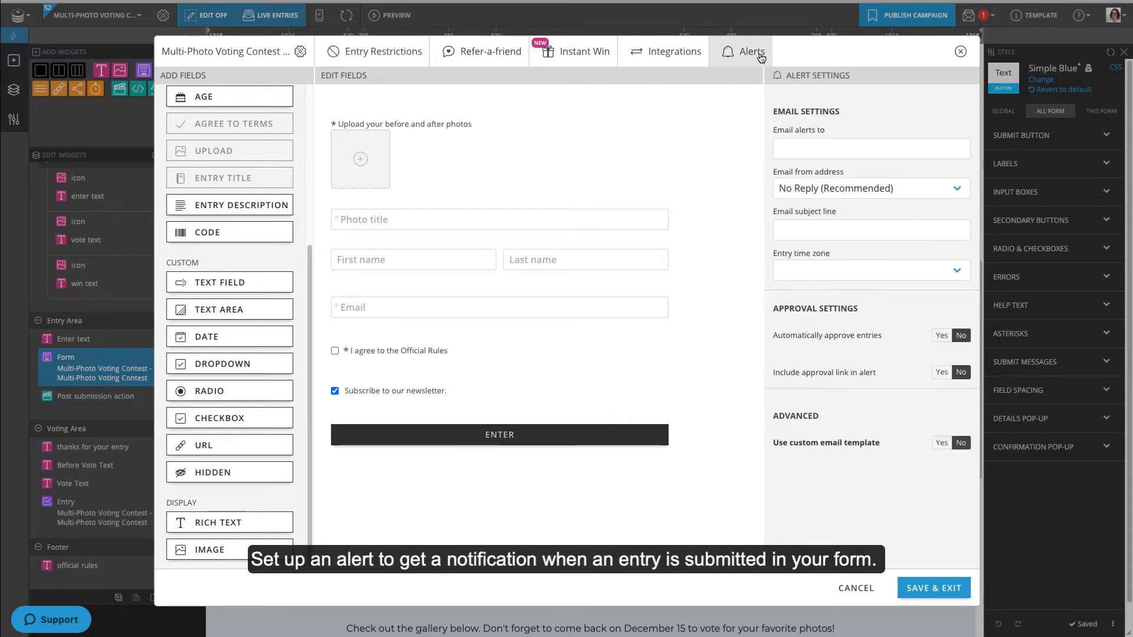
left_click(814, 141)
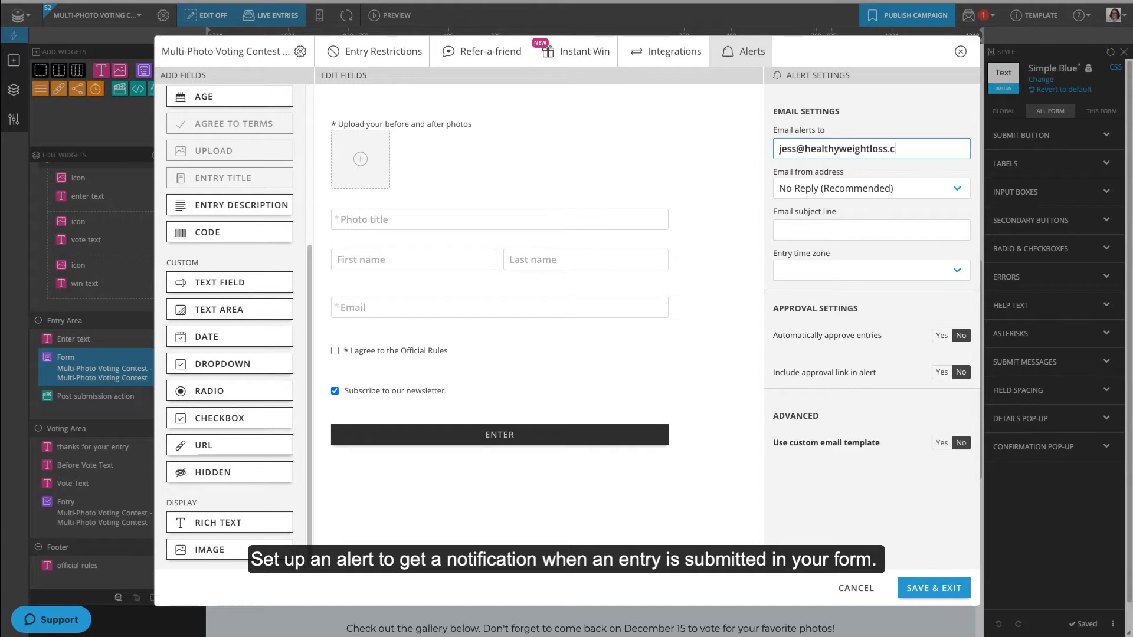
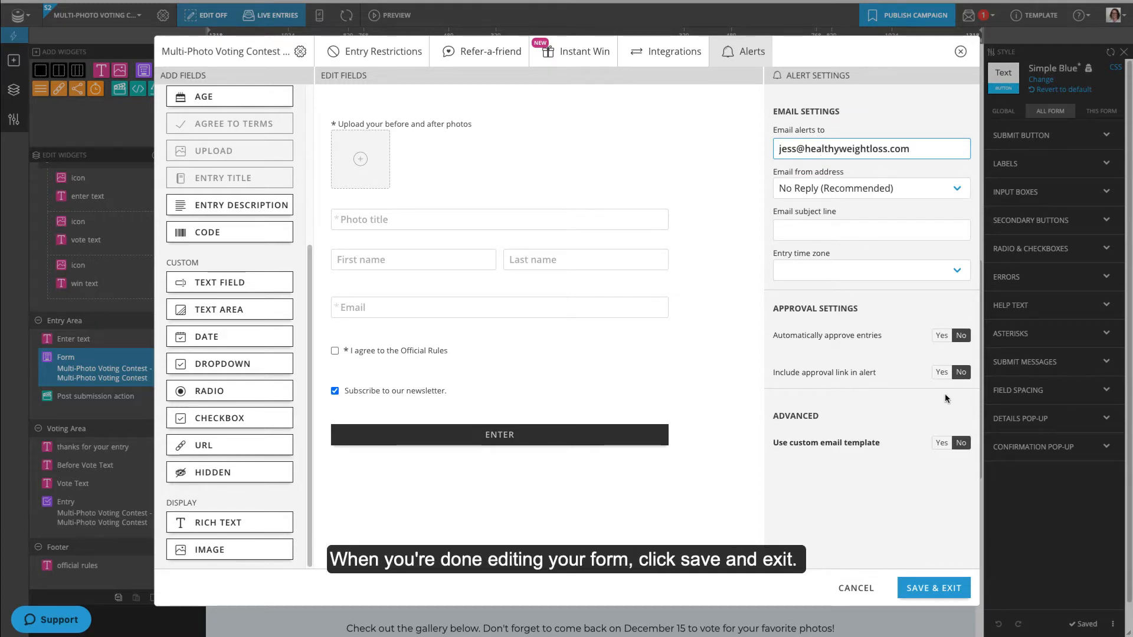
left_click(947, 587)
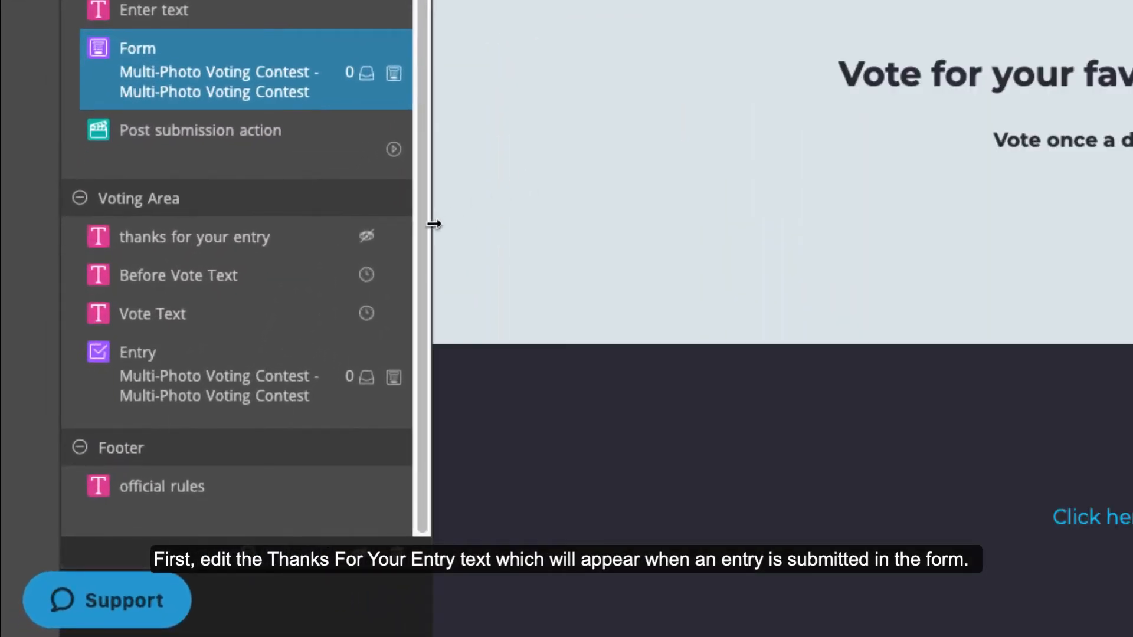
- Change the thank-you message's return-to-vote date from December 15 to January 1
left_click(396, 238)
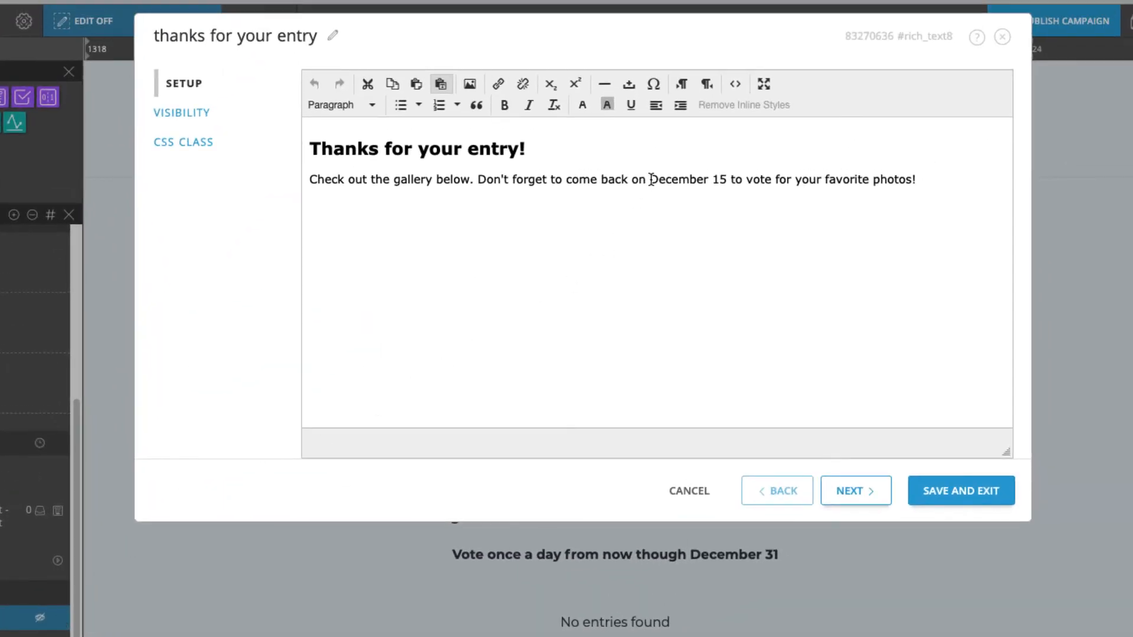
left_click_drag(651, 179, 727, 179)
type("January 1")
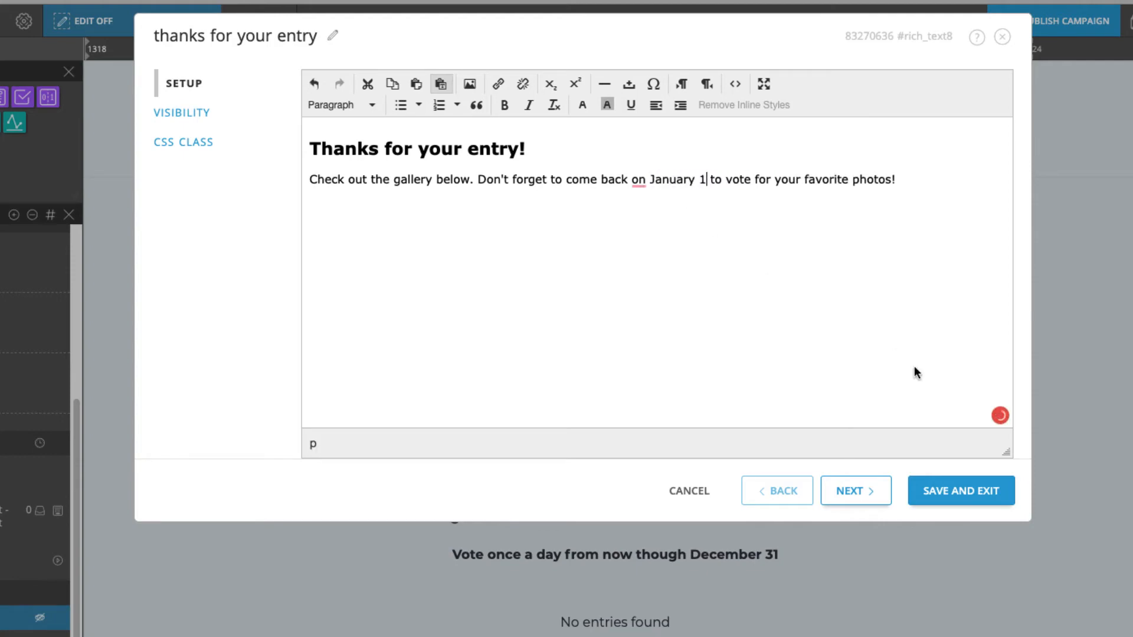
left_click(982, 493)
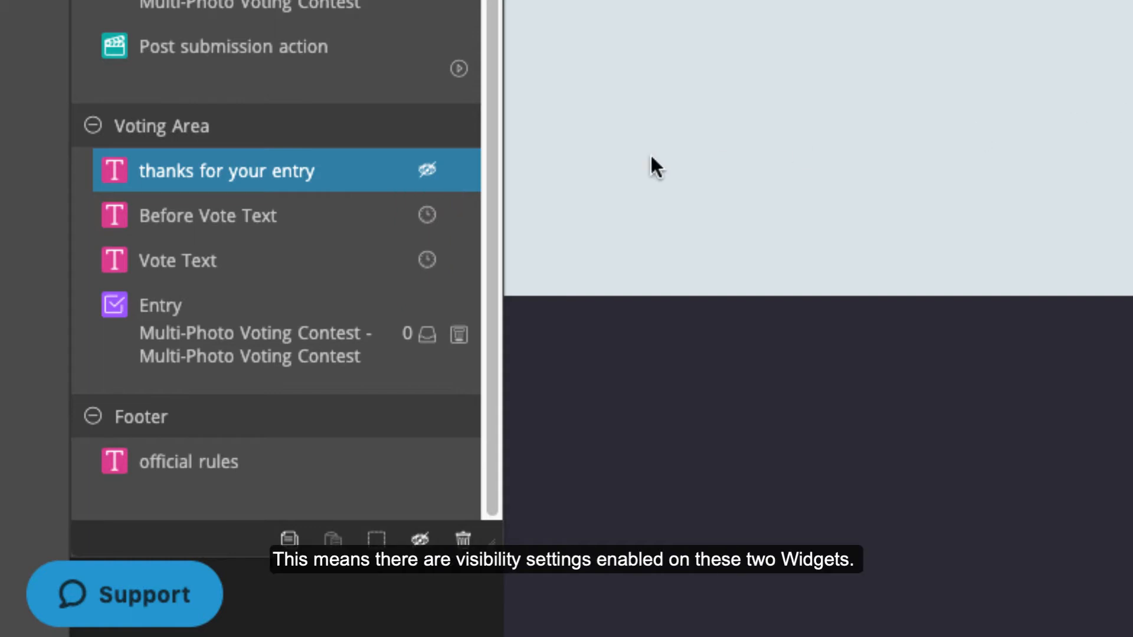
mouse_move(430, 221)
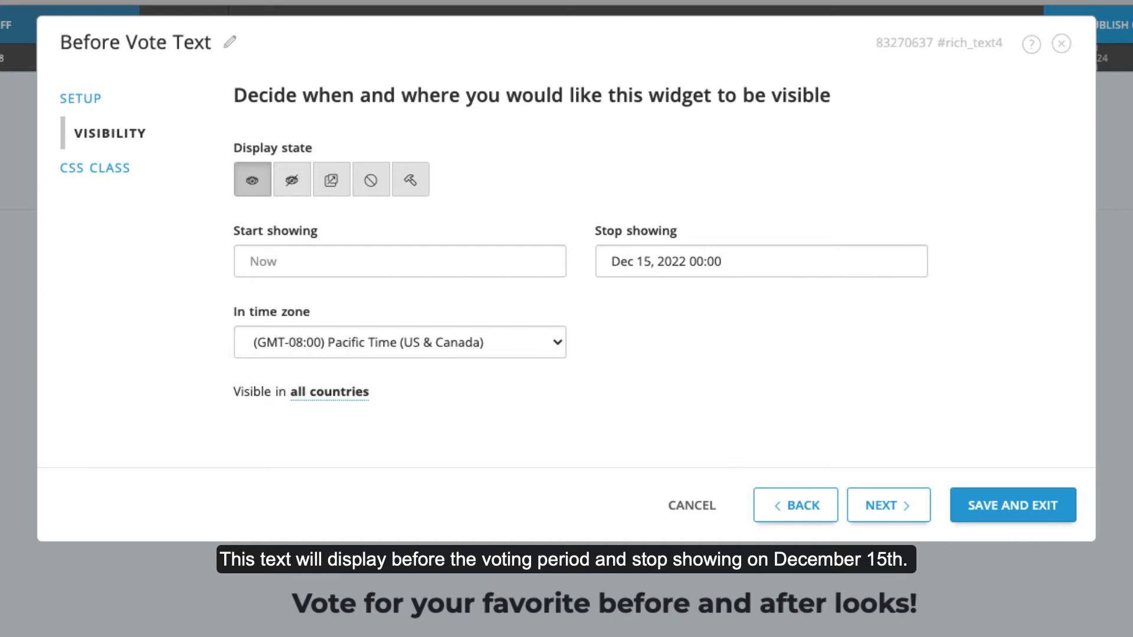
- Make the Before Vote Text stop showing on January 1, 2023
left_click(673, 261)
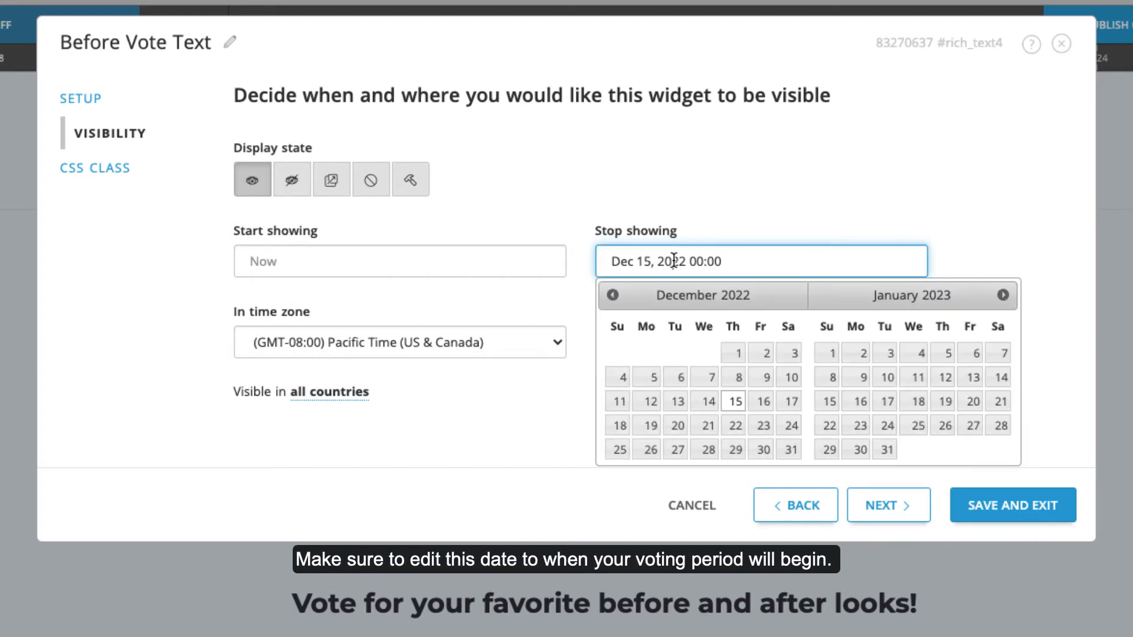
left_click(830, 353)
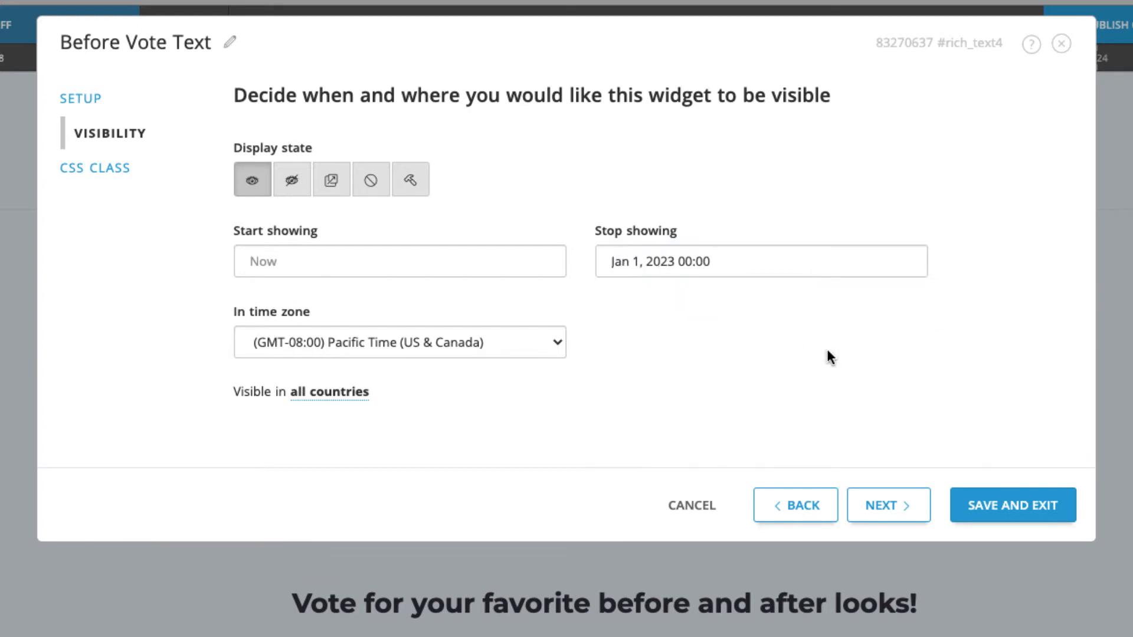
left_click(1029, 510)
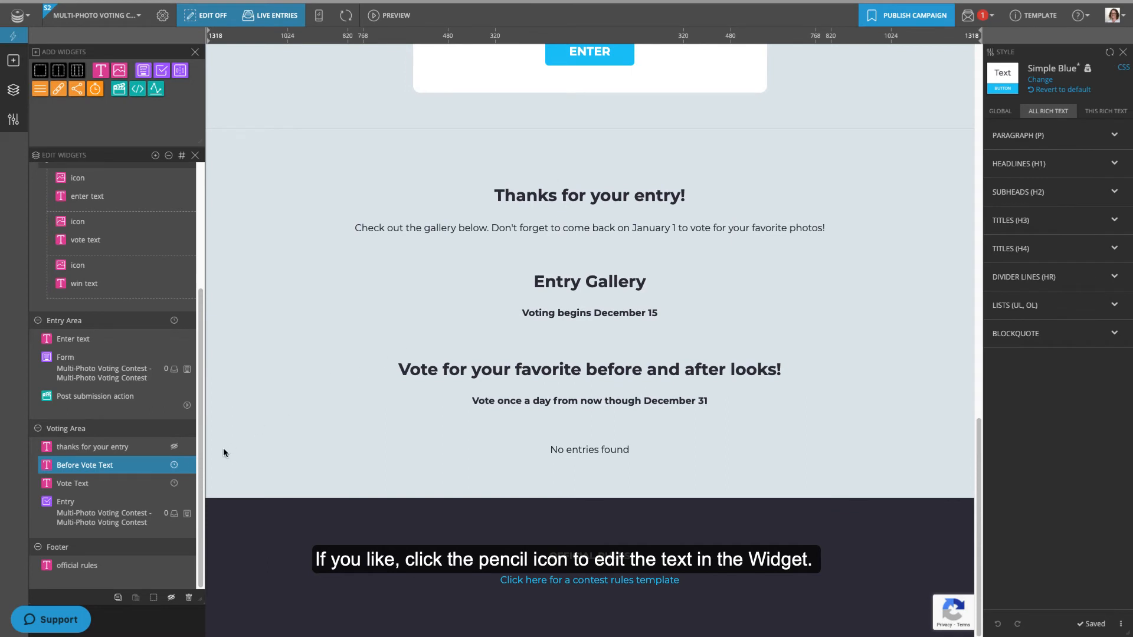
- Change the Before Vote Text's date from December 15 so voting begins January 1
left_click(187, 465)
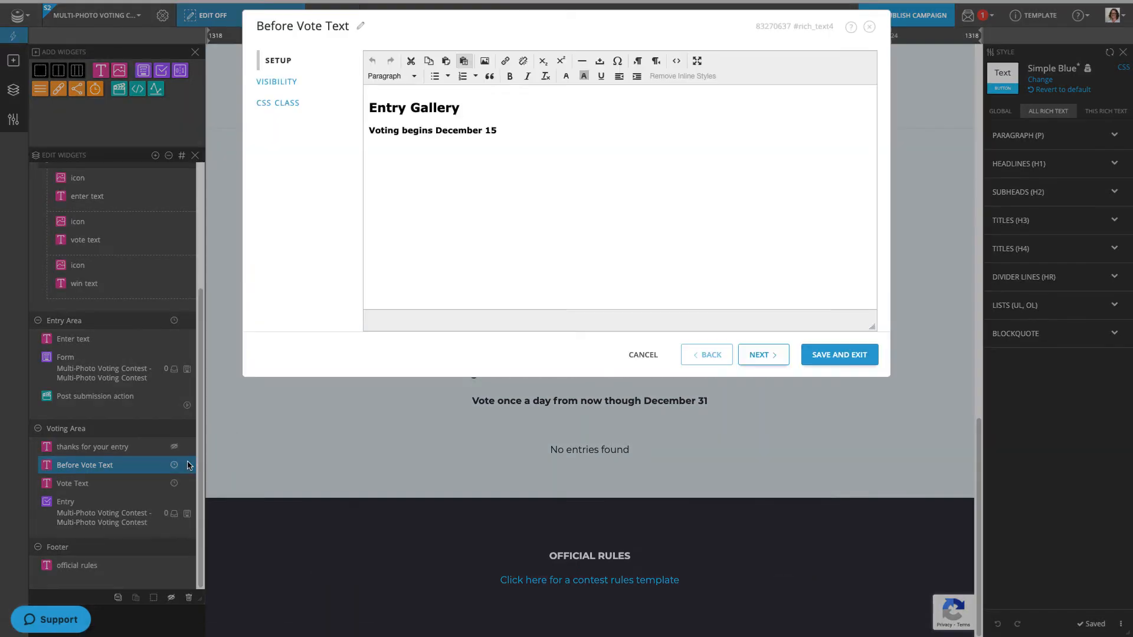
left_click_drag(500, 131, 436, 131)
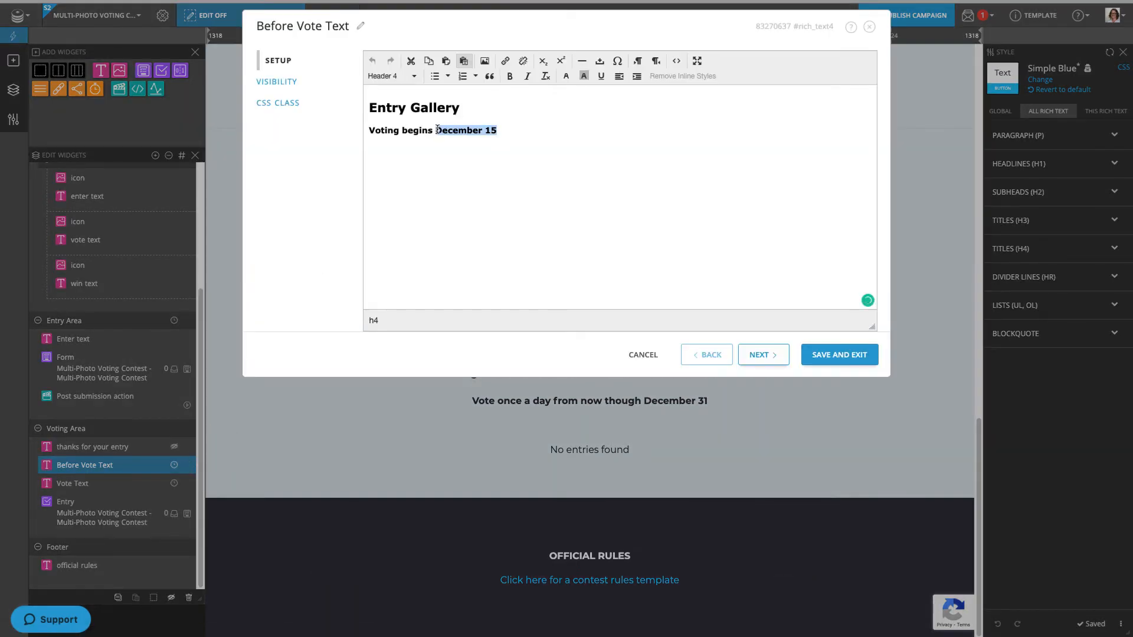
type("January")
left_click(838, 353)
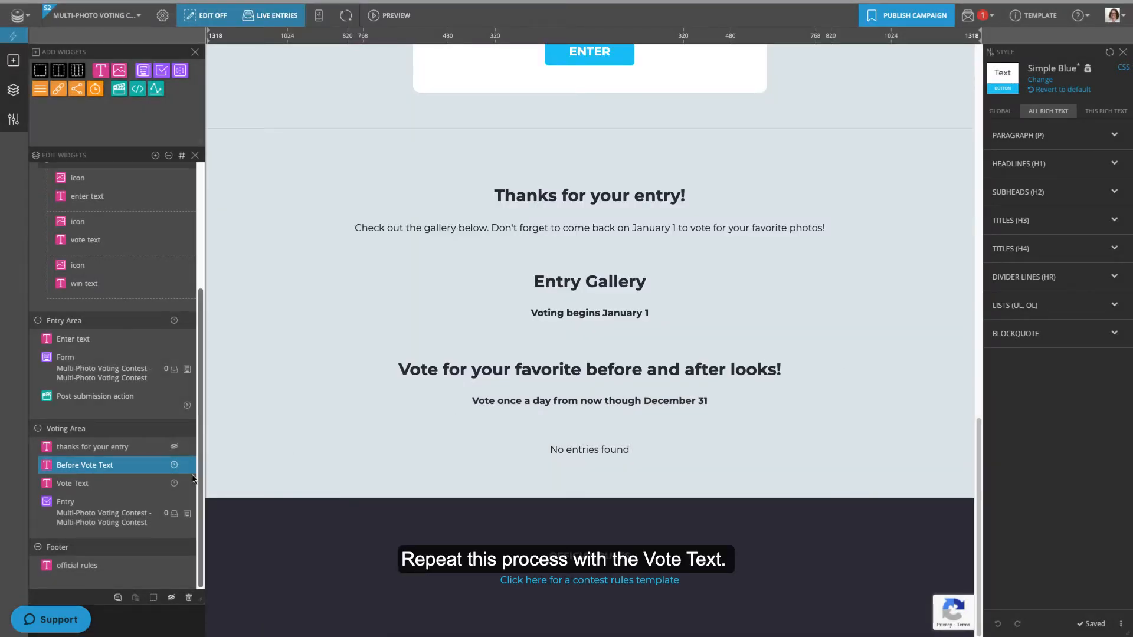
- Schedule the Vote Text to show from Jan 1, 2023 until mid-January
left_click(174, 483)
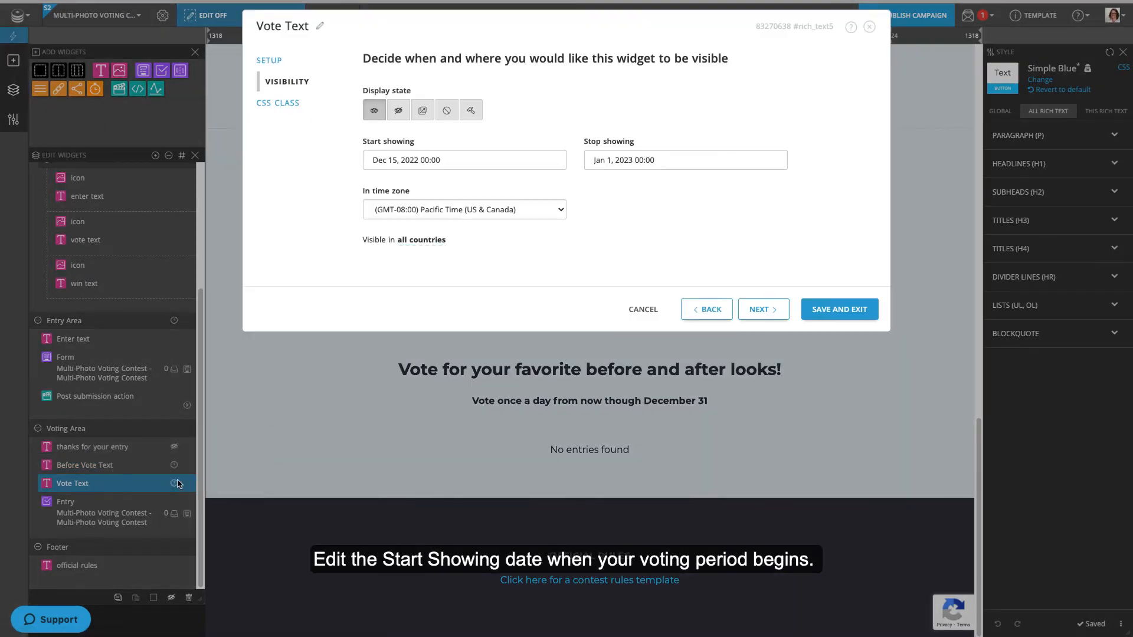
left_click(466, 159)
left_click(507, 216)
left_click(685, 160)
left_click(599, 244)
left_click(827, 309)
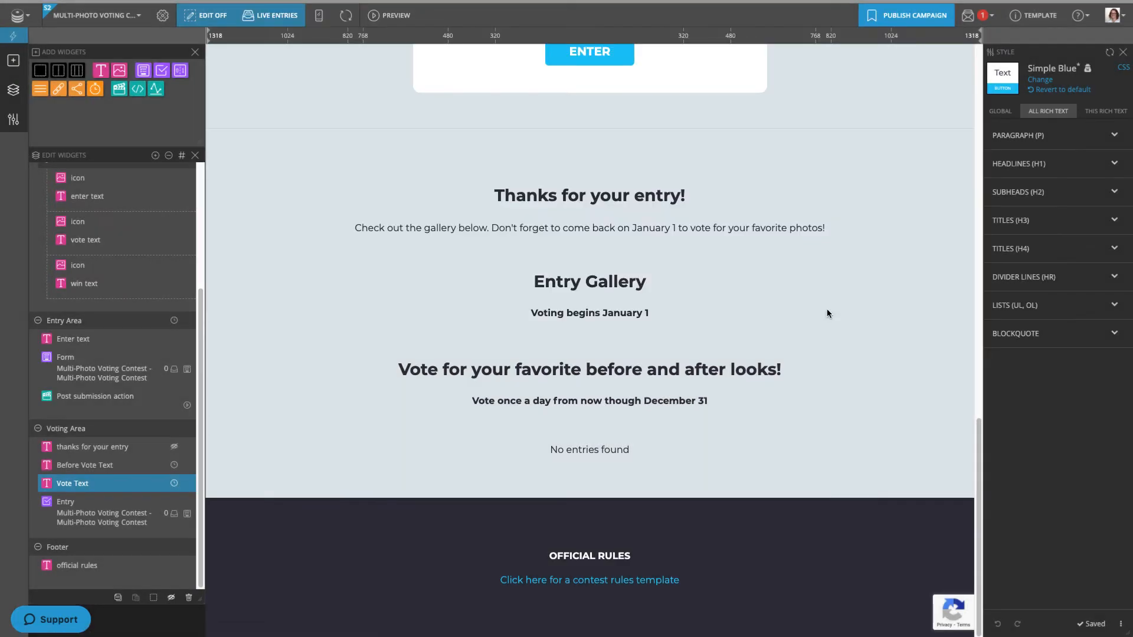
- Replace December 31 with January 15 in the Vote Text's second line
left_click(188, 484)
left_click_drag(590, 131, 528, 131)
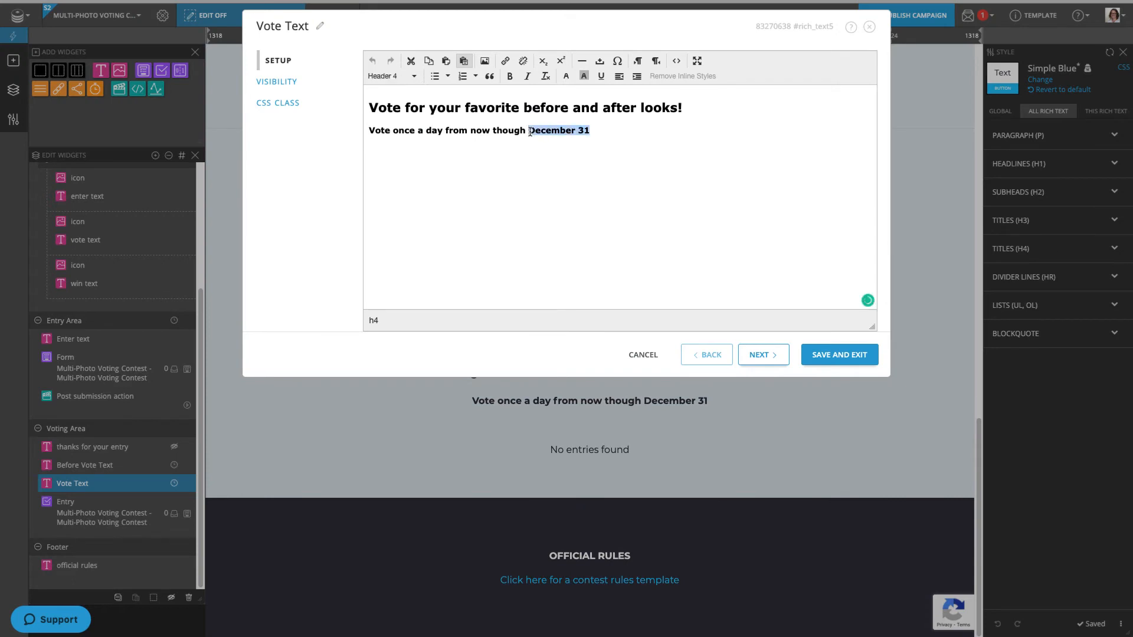
type("January 15")
left_click(837, 355)
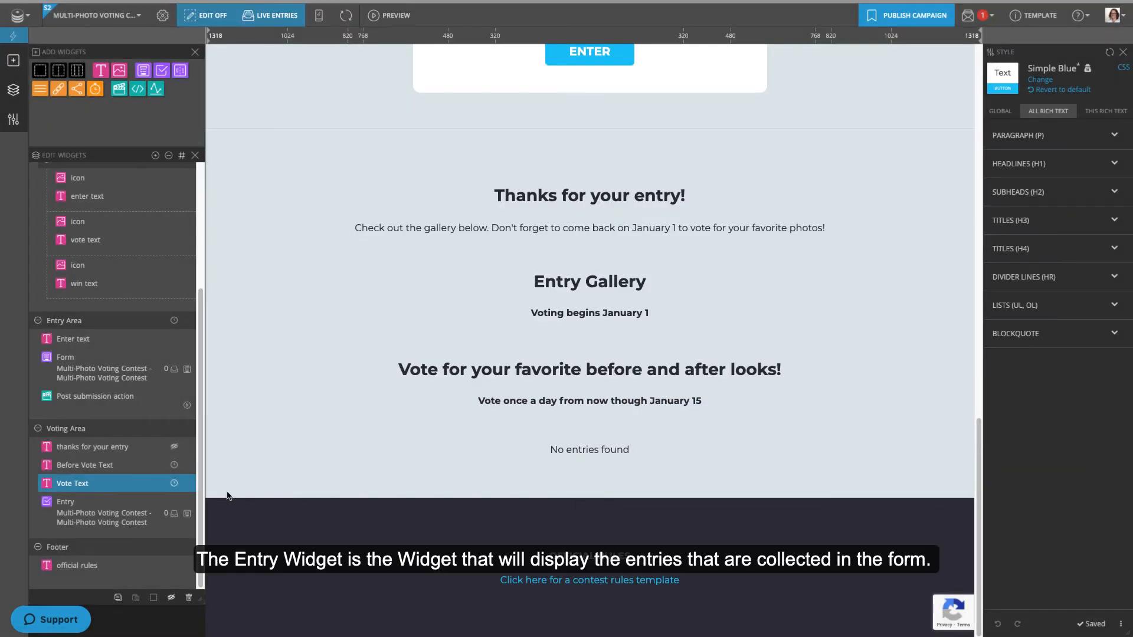
- In the Entry gallery settings, toggle the unapproved-entries filter off and back on
left_click(188, 502)
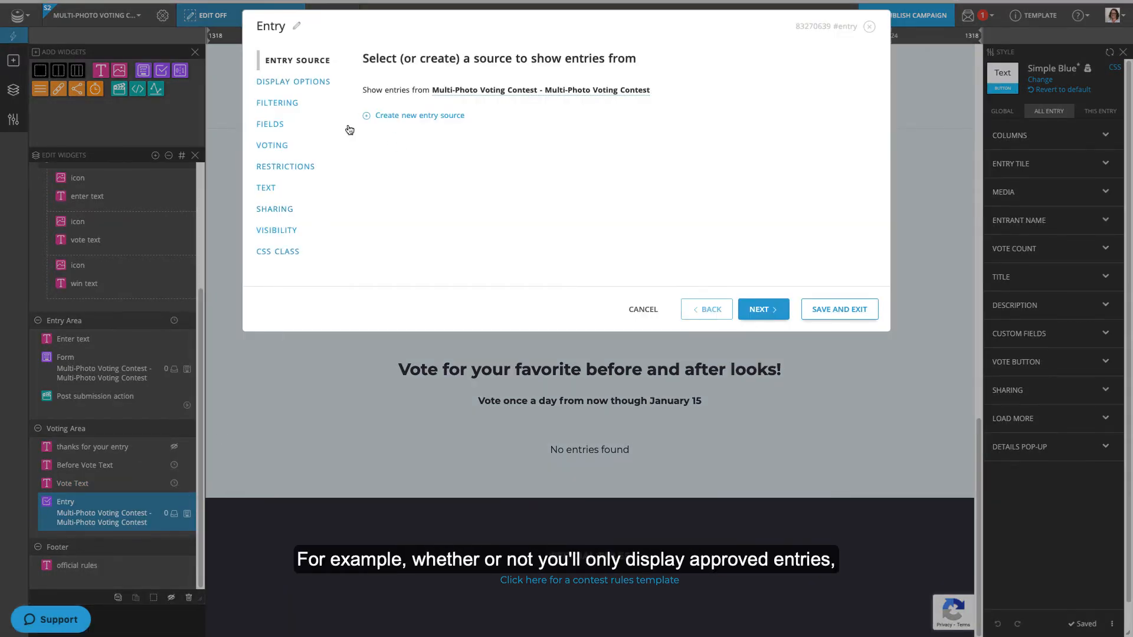
left_click(296, 104)
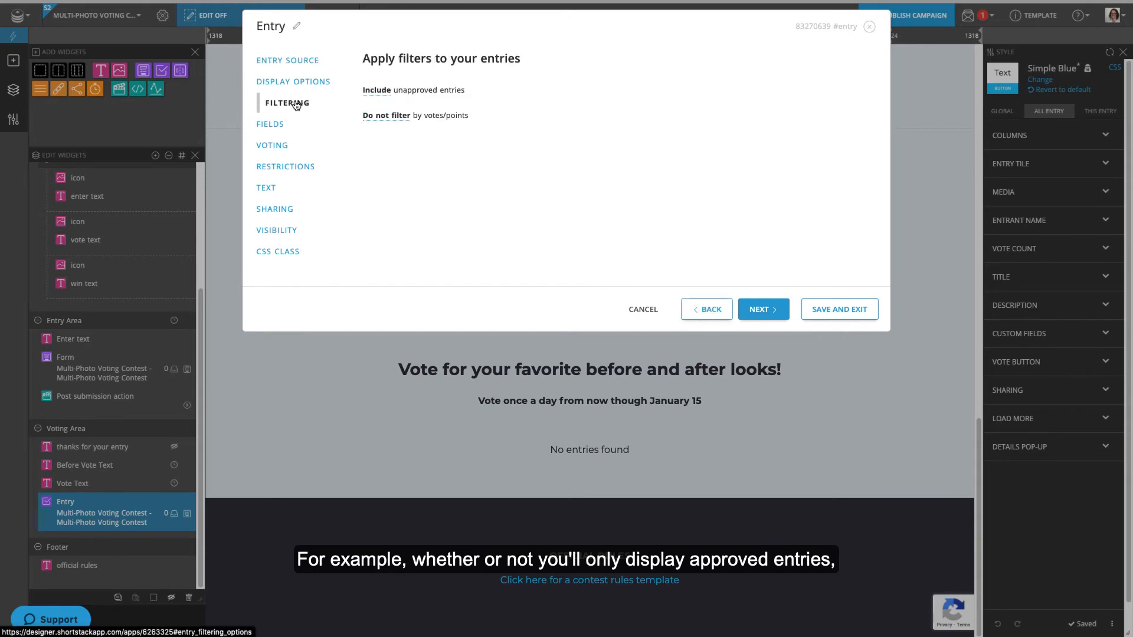
left_click(376, 90)
left_click(378, 91)
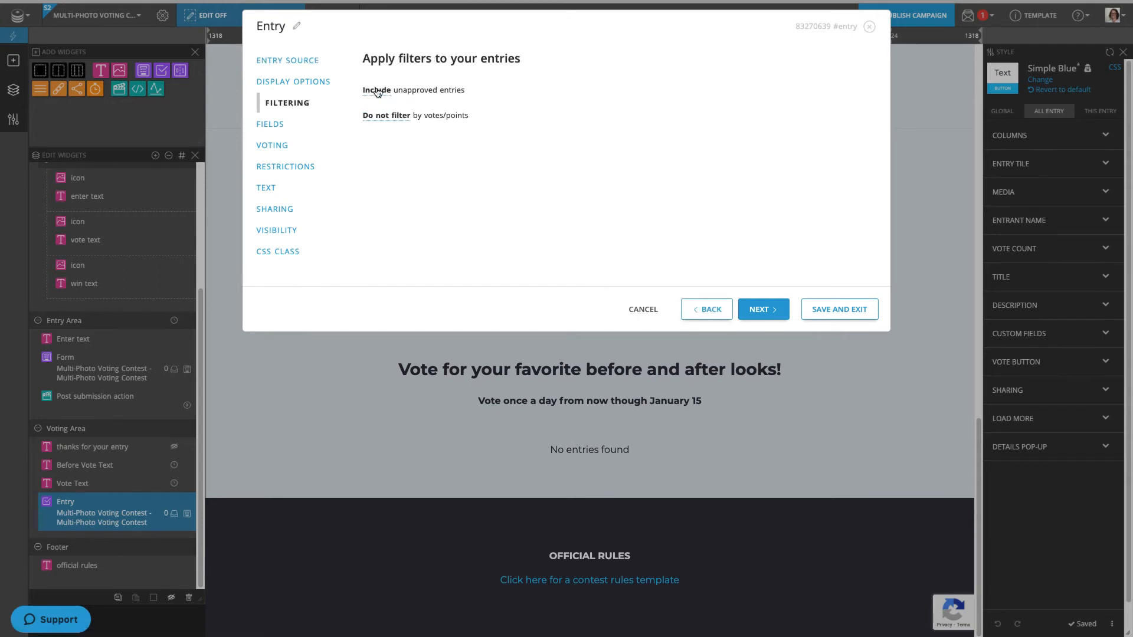
- Set entry voting to start Jan 1, 2023 and end Jan 15, 2023
left_click(273, 145)
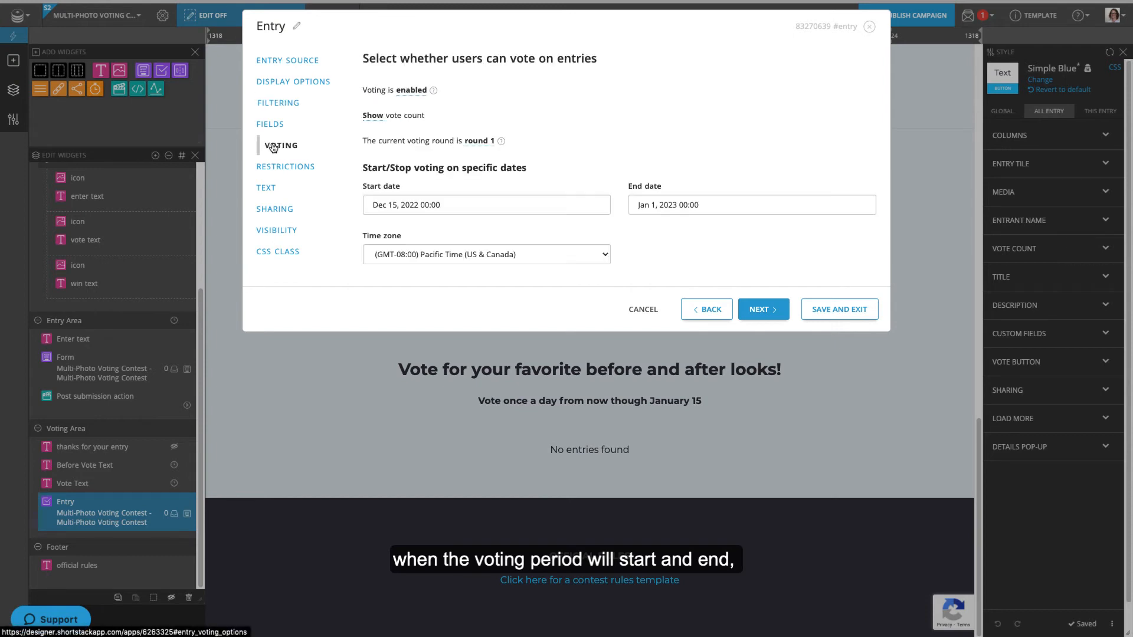
left_click(451, 205)
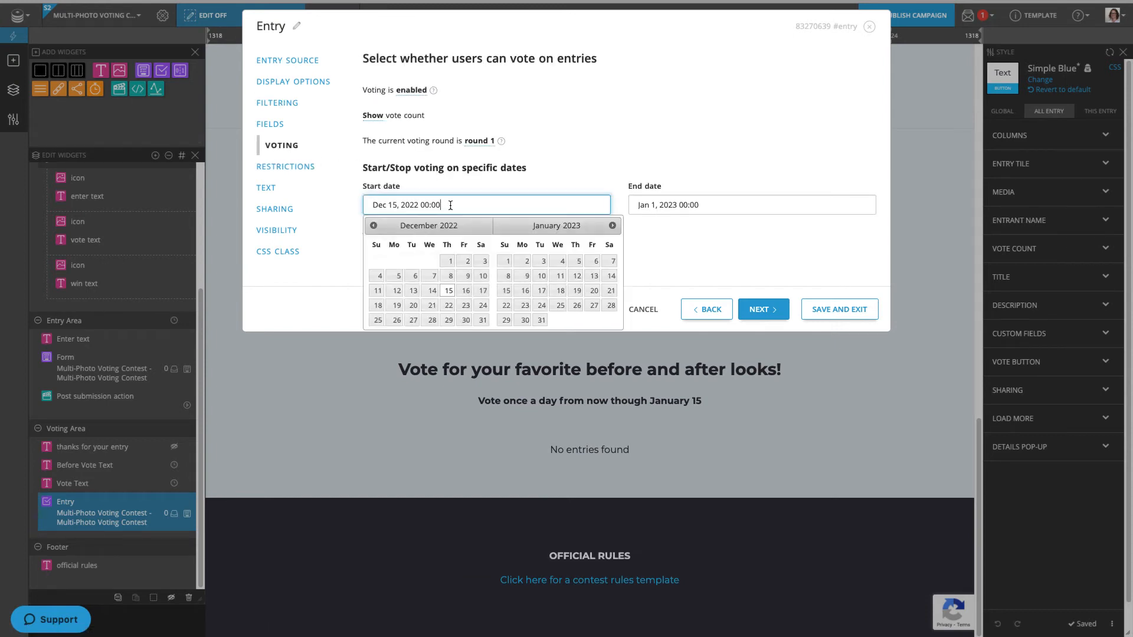
left_click(509, 261)
left_click(677, 203)
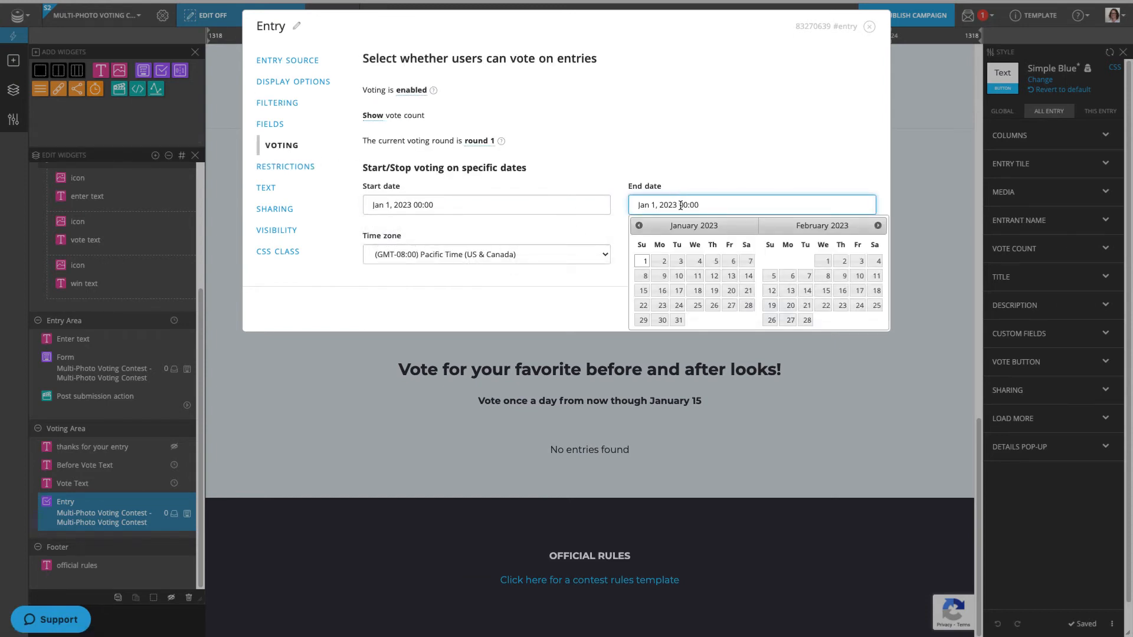
left_click(644, 291)
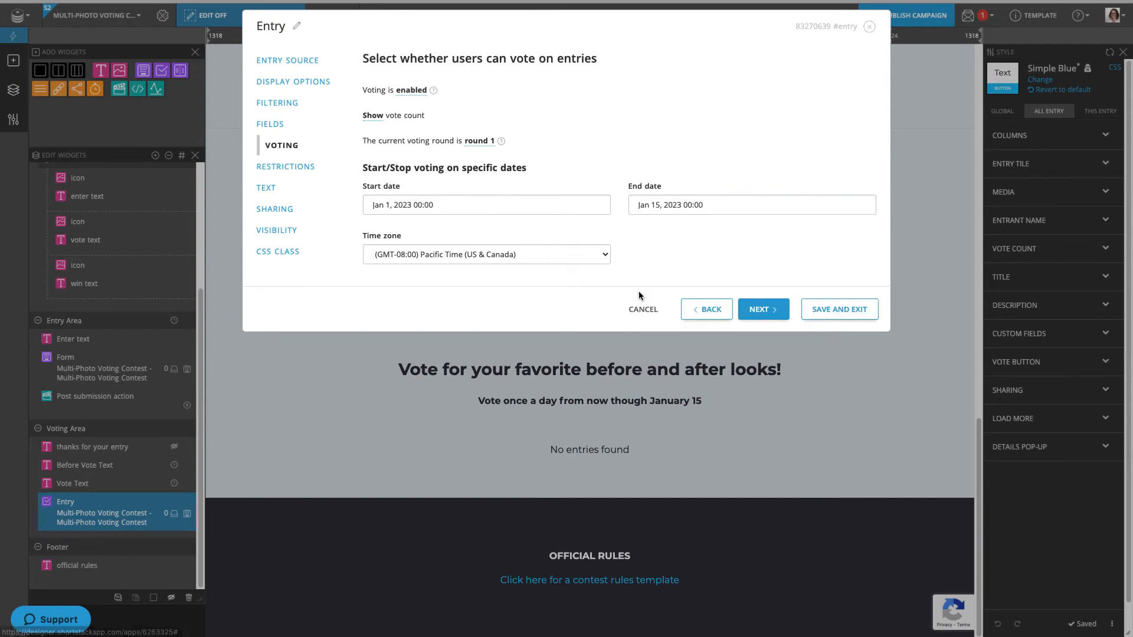
- Restrict participants to one vote per campaign only and save the entry settings
left_click(294, 166)
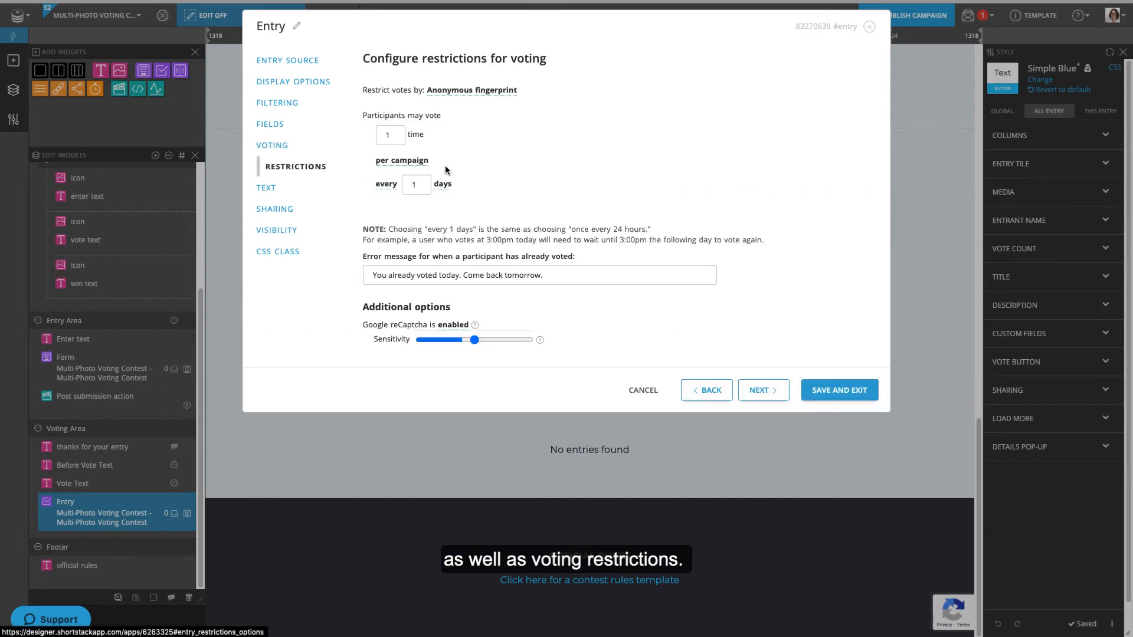
left_click(383, 185)
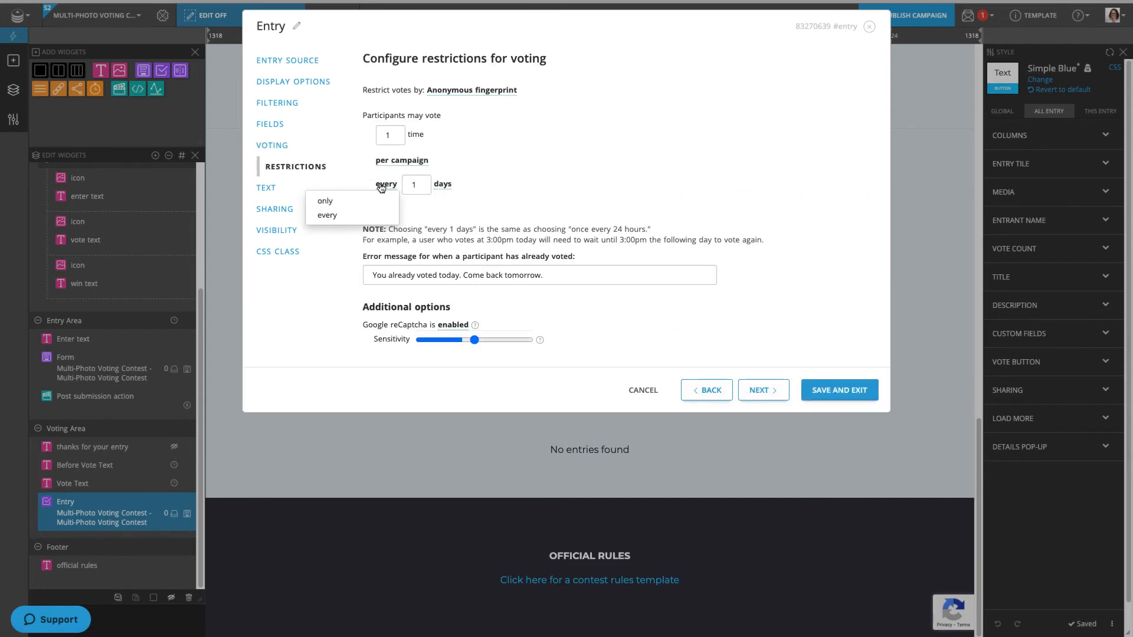
left_click(340, 202)
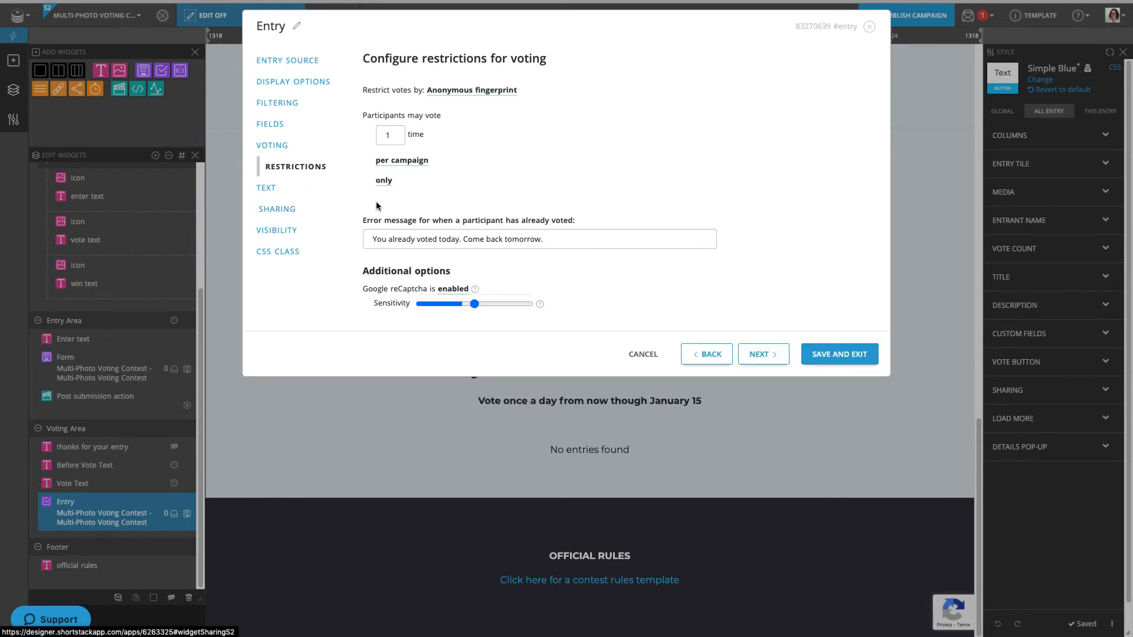
left_click(802, 357)
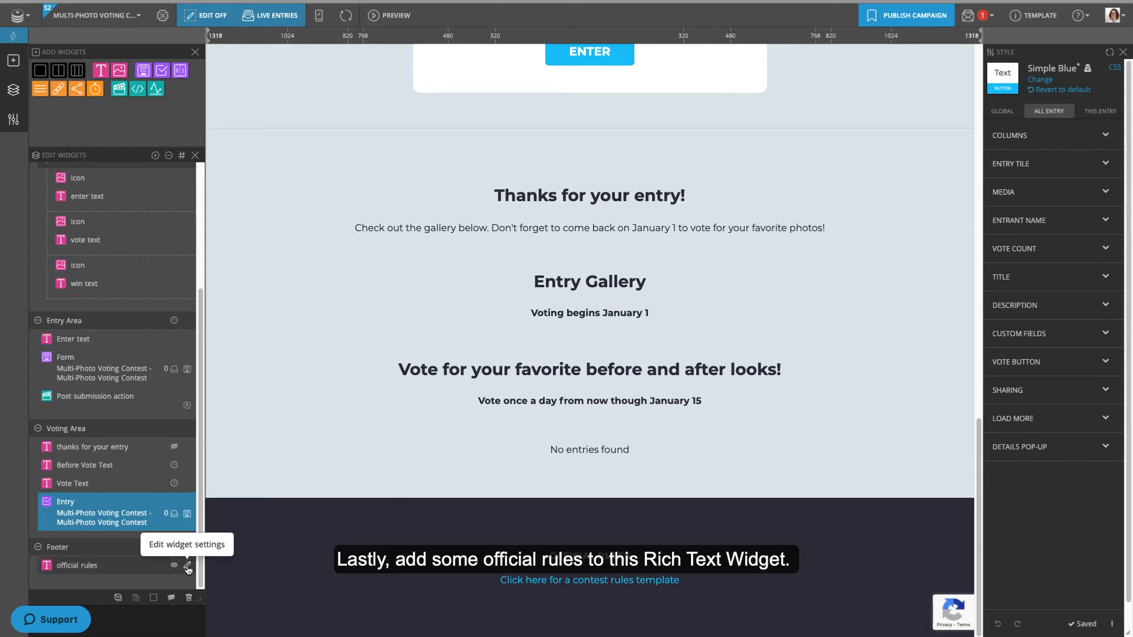
- Paste the full official rules text over the contest-rules template link and save
left_click(187, 567)
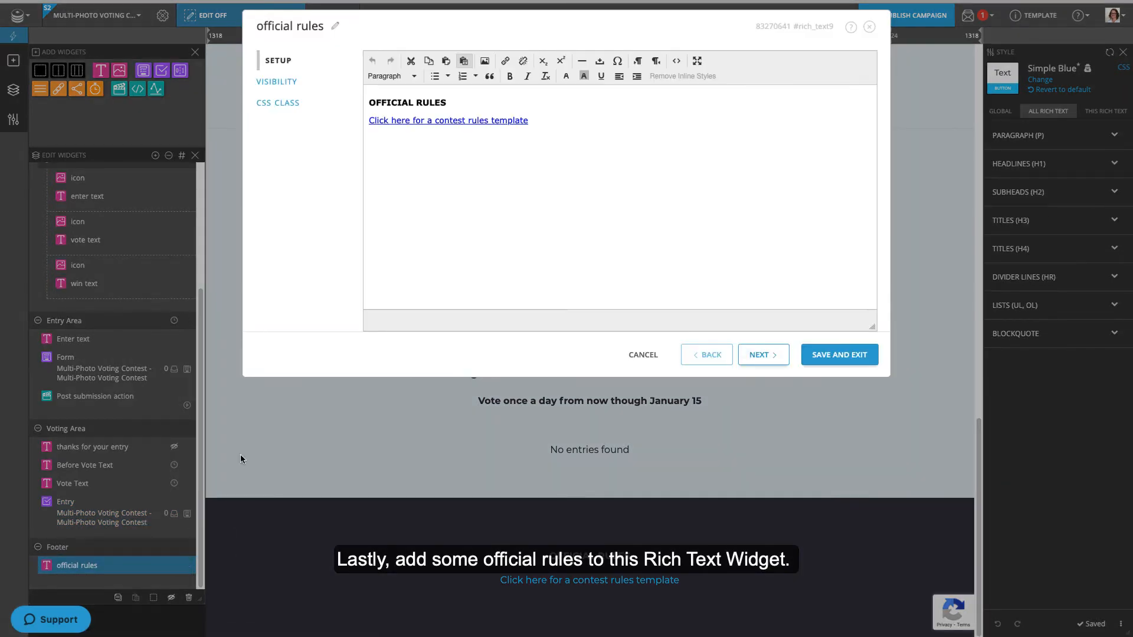
left_click_drag(539, 132, 367, 120)
key("ctrl+v")
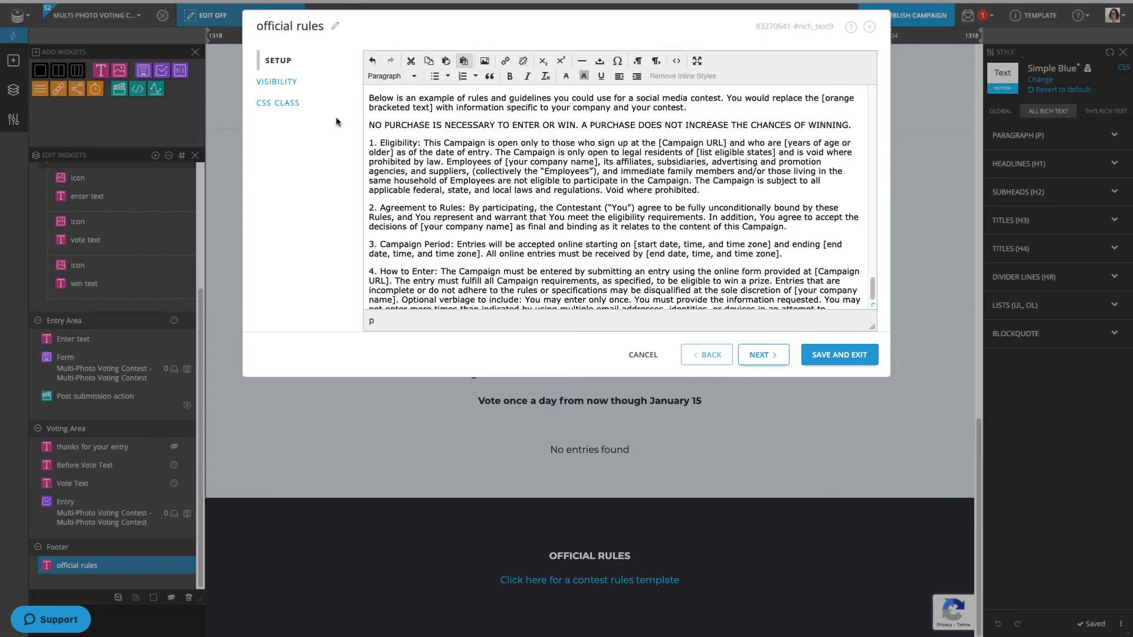
left_click(819, 354)
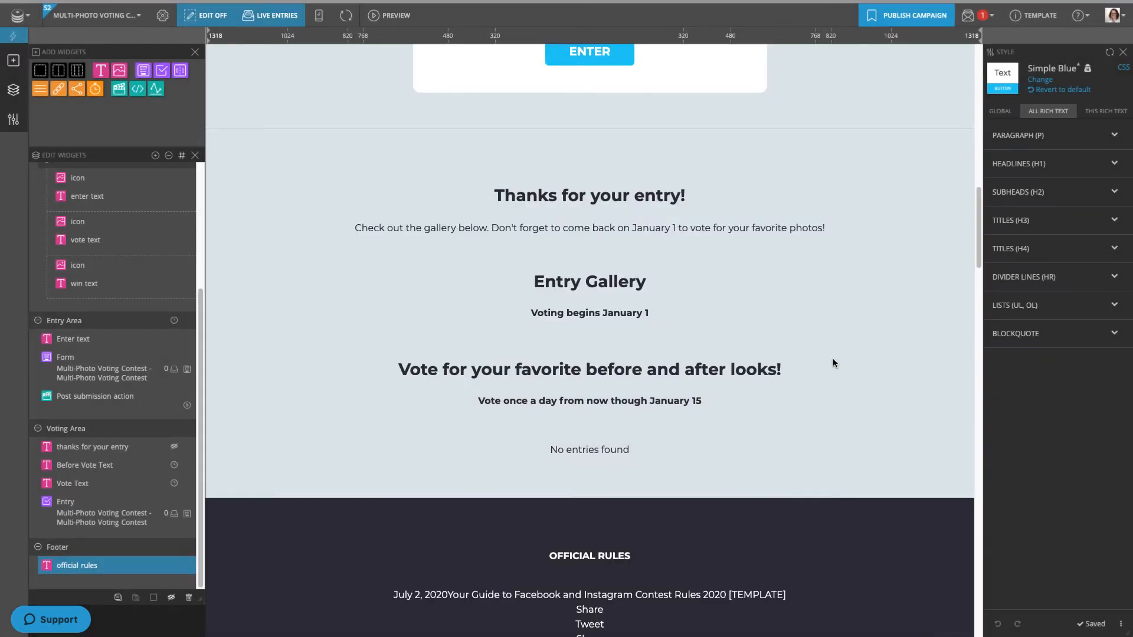
scroll(832, 359, "down", 5)
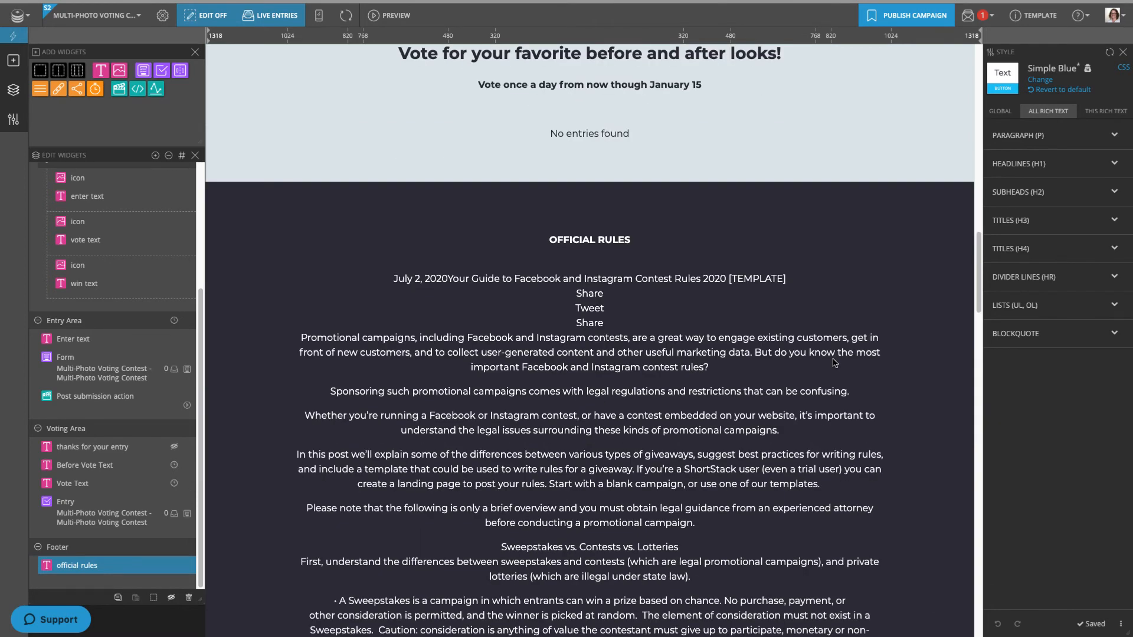
scroll(834, 359, "up", 5)
scroll(805, 353, "up", 10)
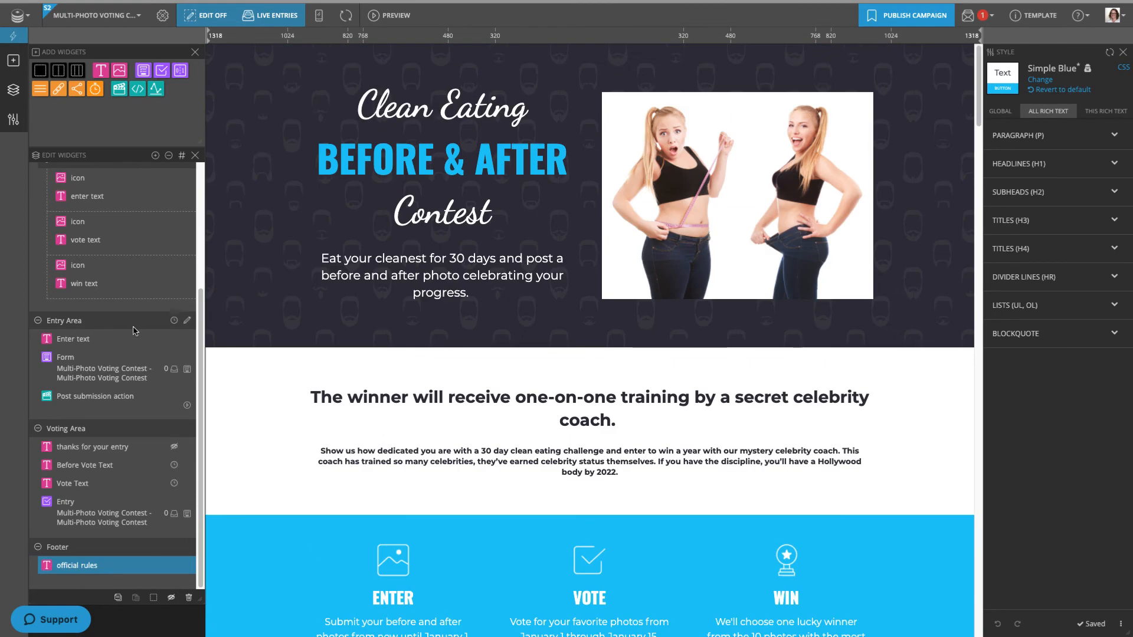
- Replace the Main Header's dark patterned background with the clean_20food_20background image from the media library
left_click_drag(199, 361, 198, 236)
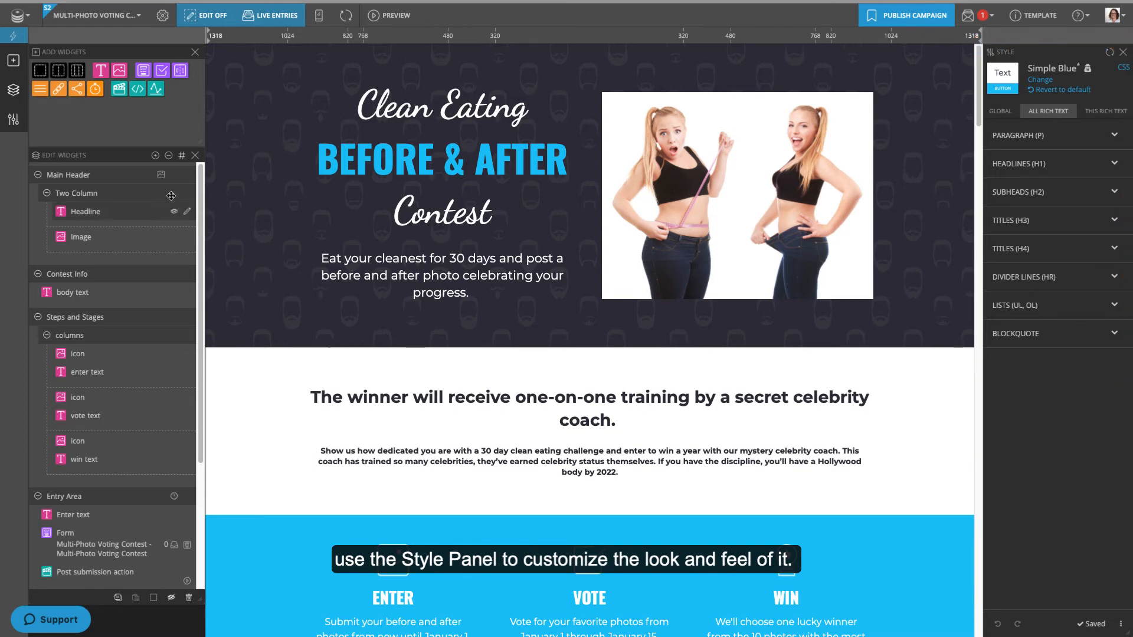
left_click(119, 173)
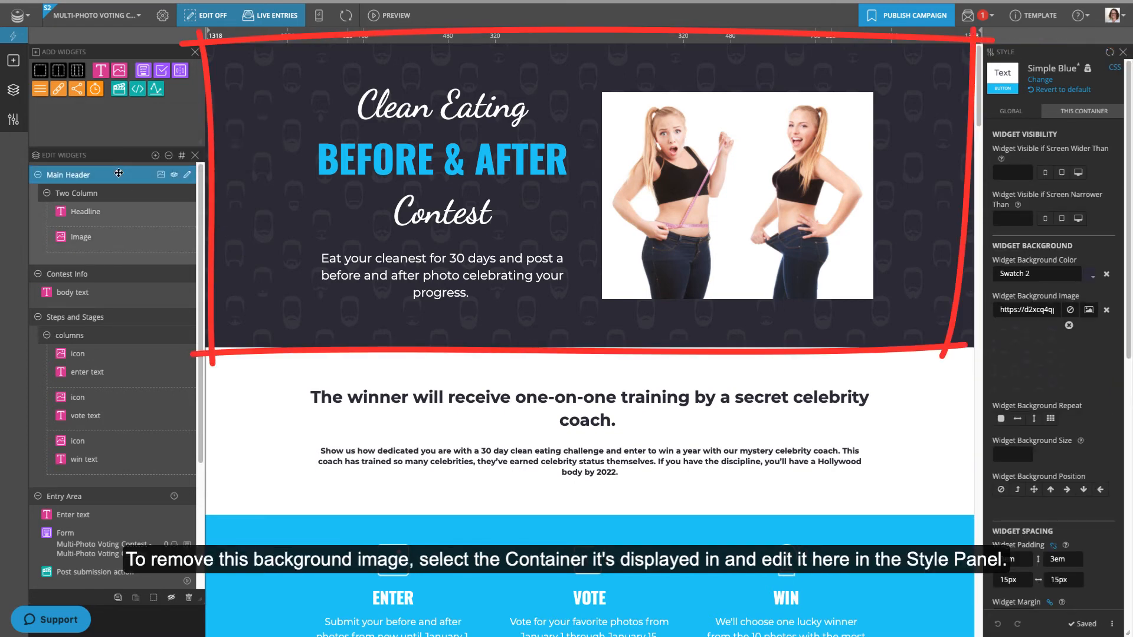
left_click(1069, 325)
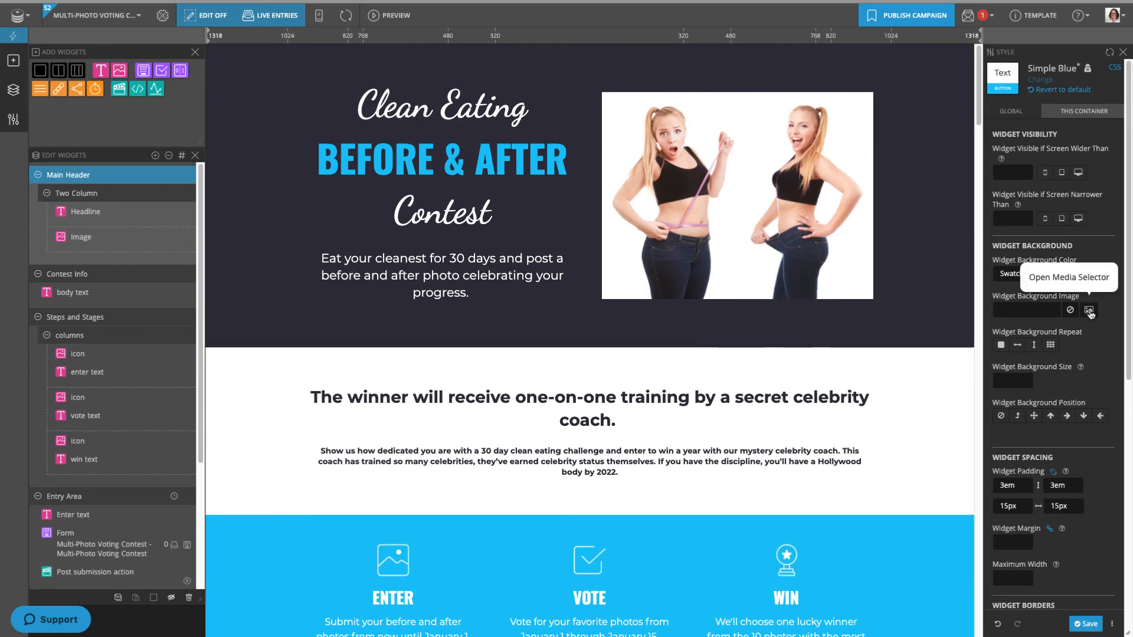
left_click(1089, 310)
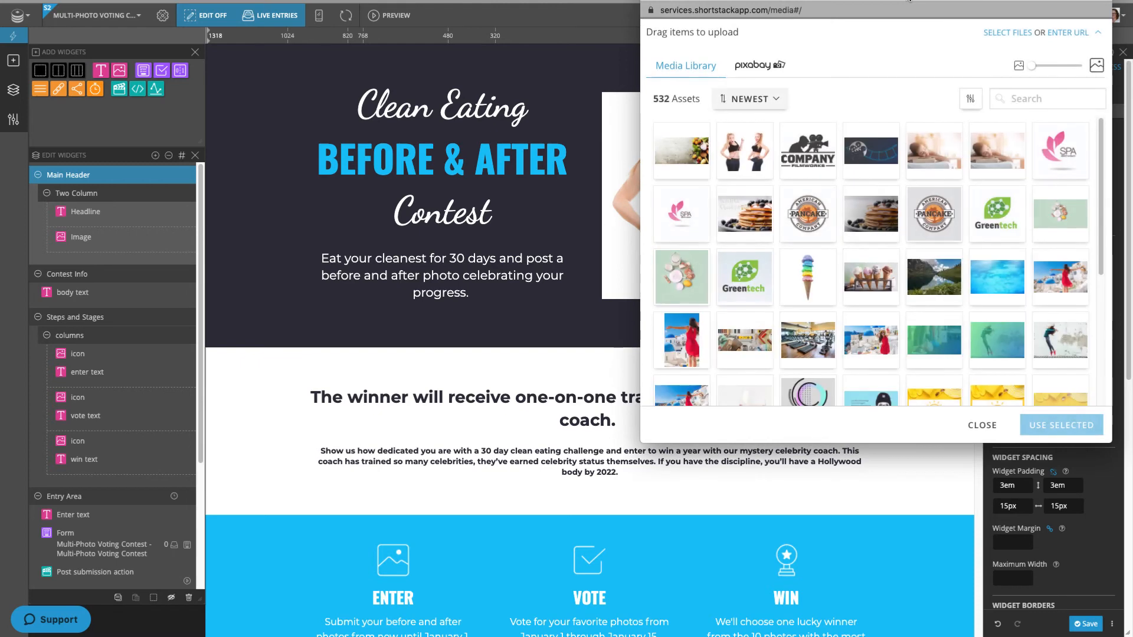
left_click(682, 165)
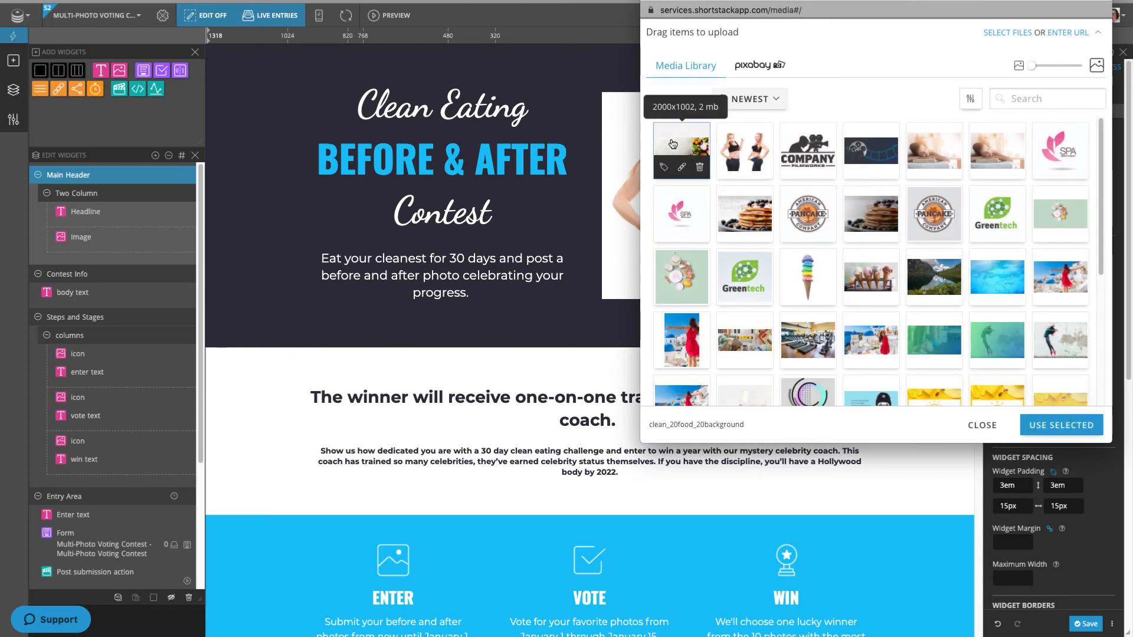
left_click(1061, 425)
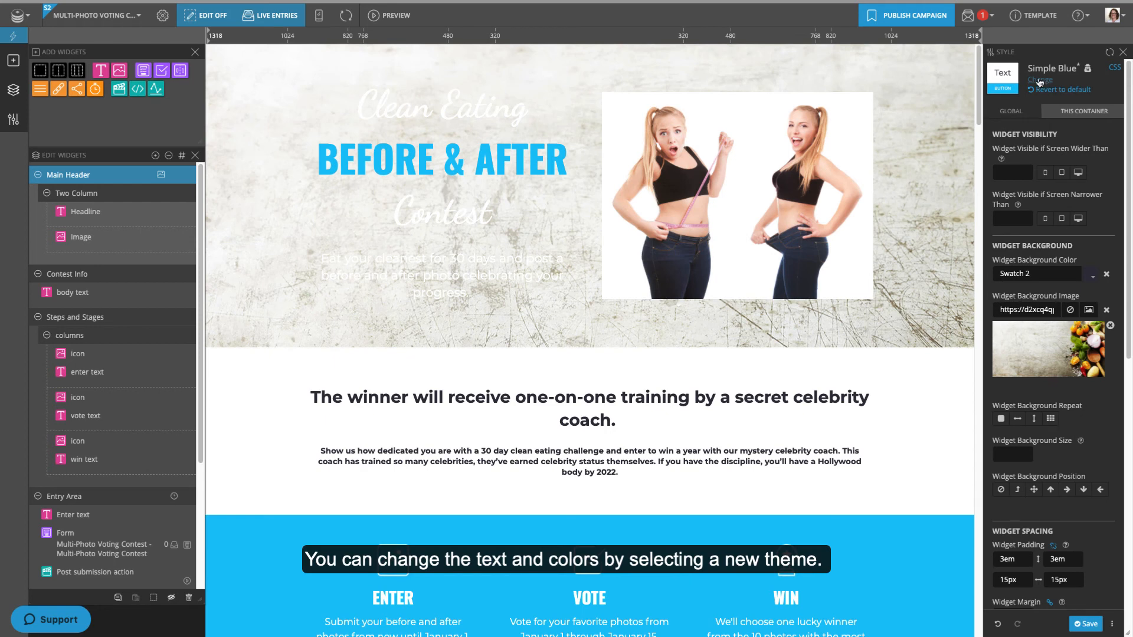
- Apply the Luxury theme to the contest page and save it
left_click(1041, 80)
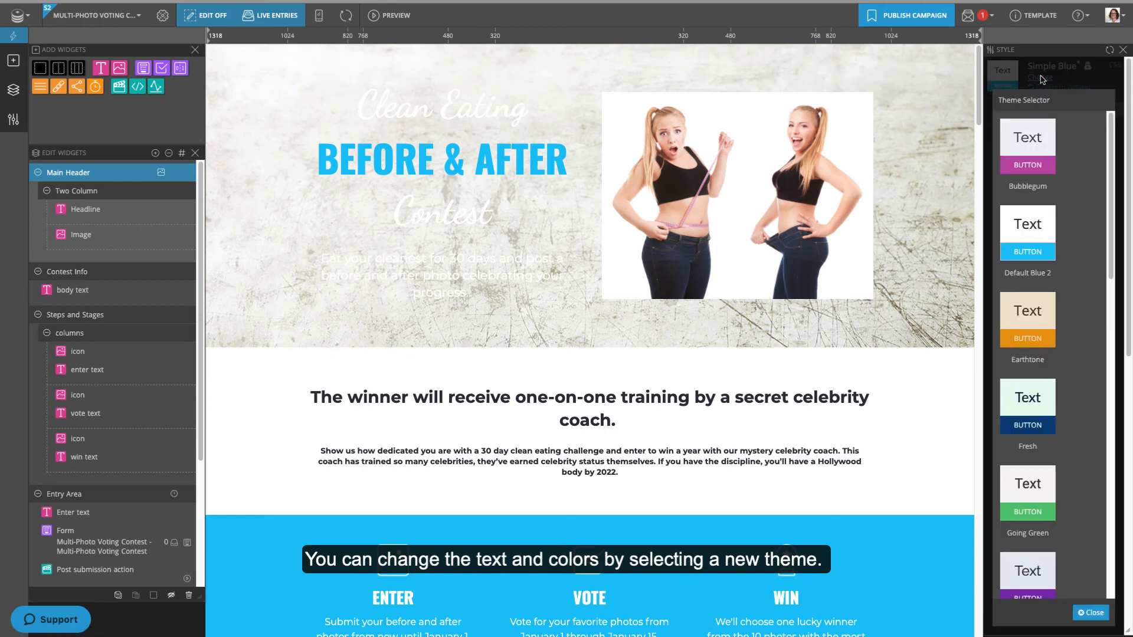
scroll(1093, 362, "down", 6)
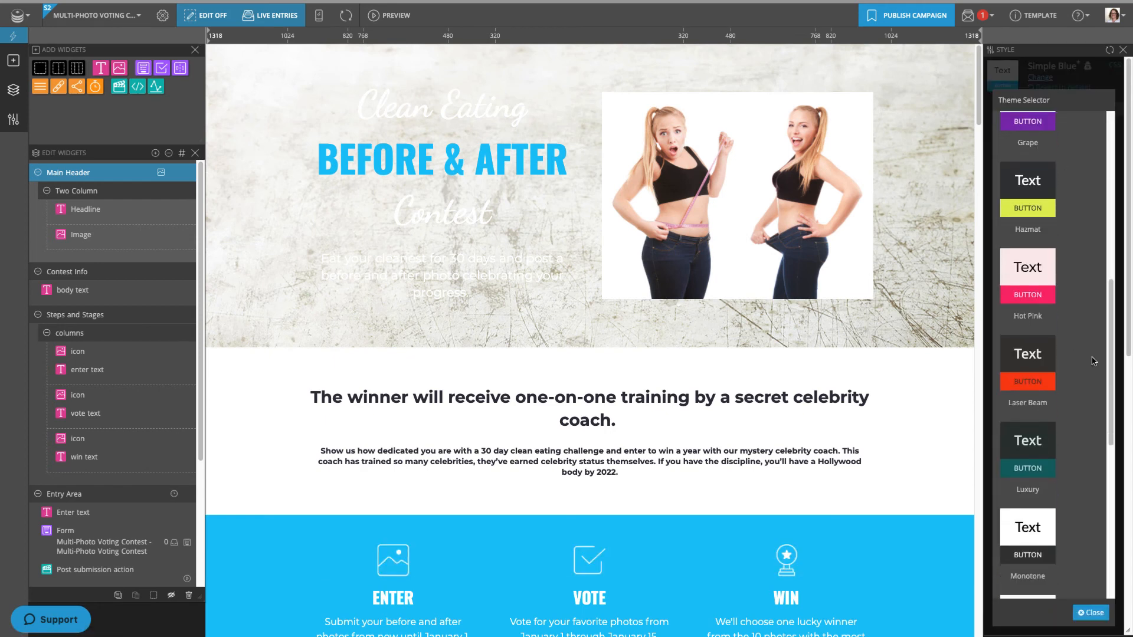
left_click(1017, 445)
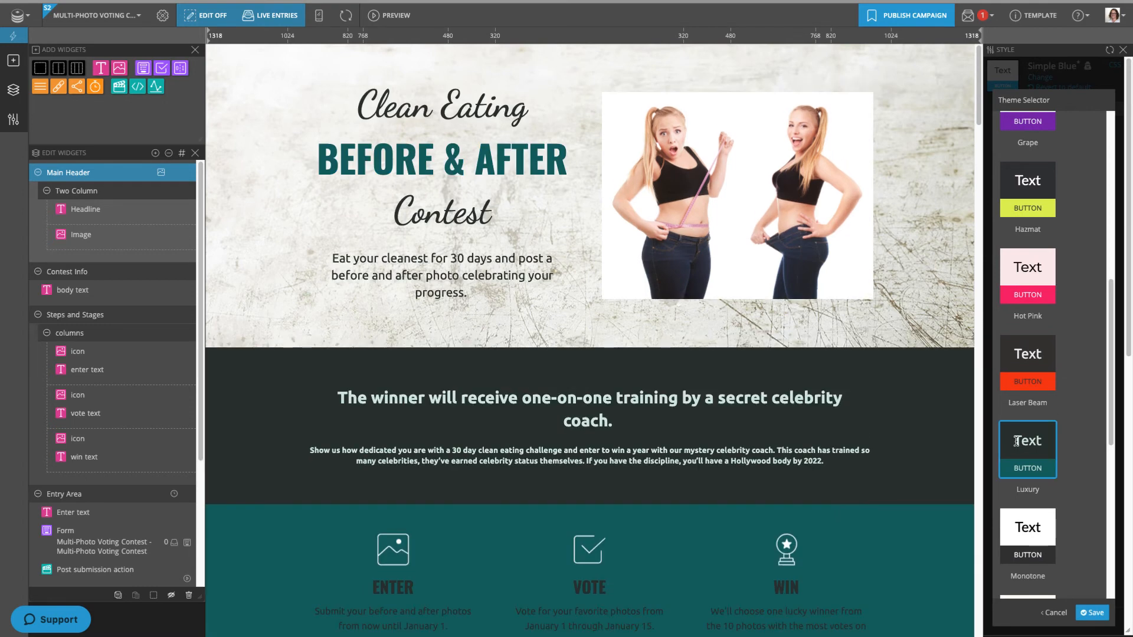
left_click(1093, 613)
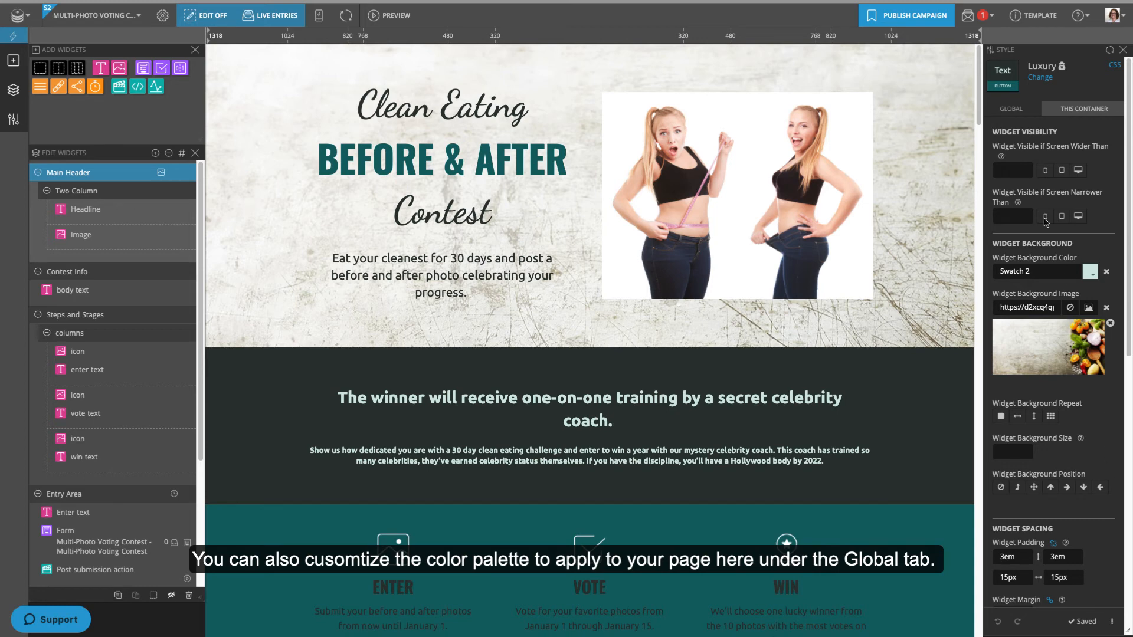
- Review the Global colour swatches, opening Swatch 4's colour settings
left_click(1005, 108)
left_click(1110, 137)
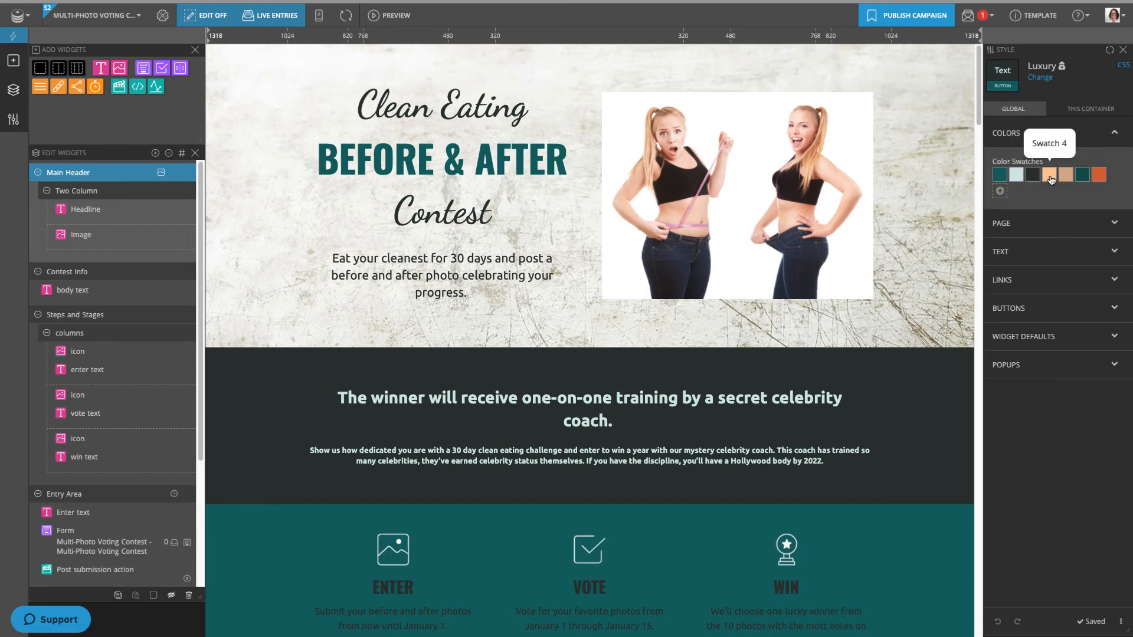
scroll(858, 365, "down", 5)
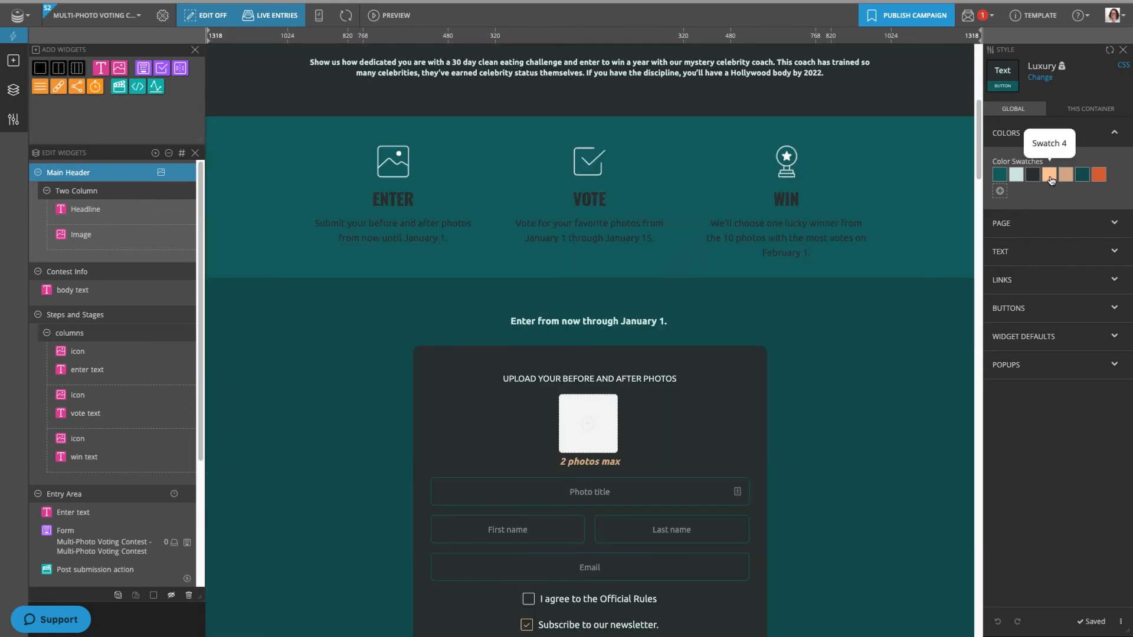
left_click(1049, 175)
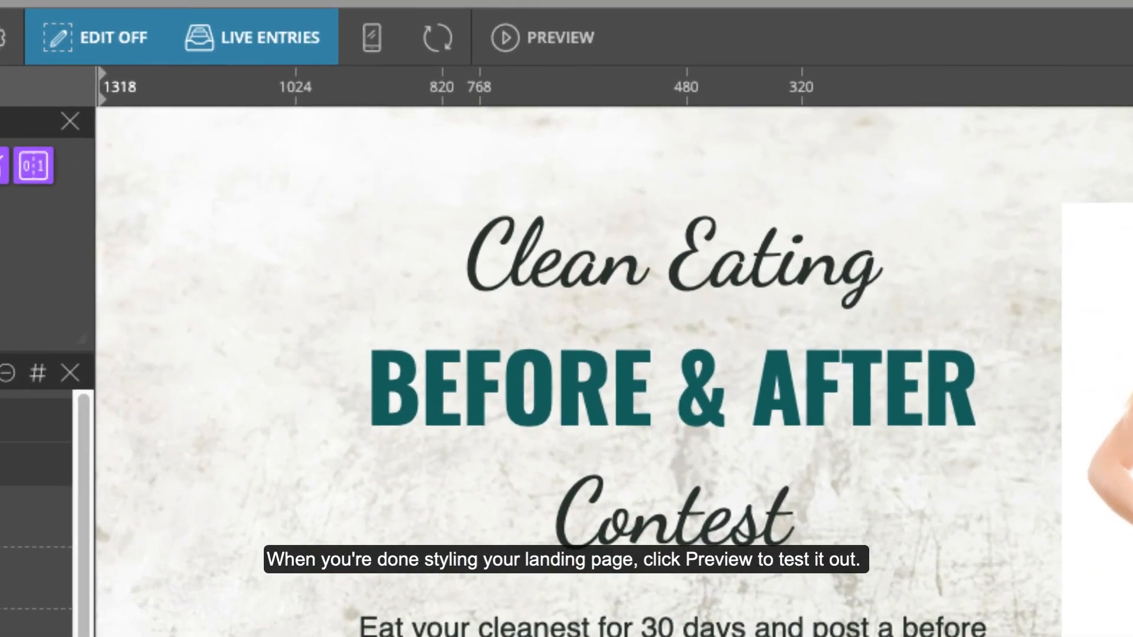
- Preview the contest as a visitor and upload two test photos
left_click(564, 39)
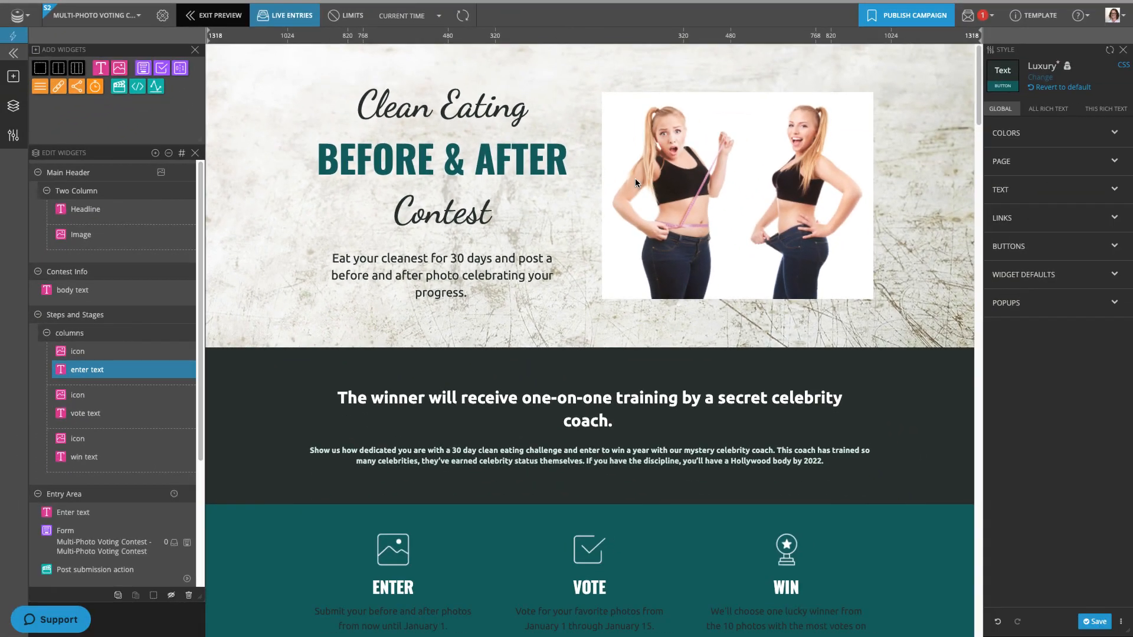
scroll(635, 180, "down", 8)
scroll(635, 180, "down", 2)
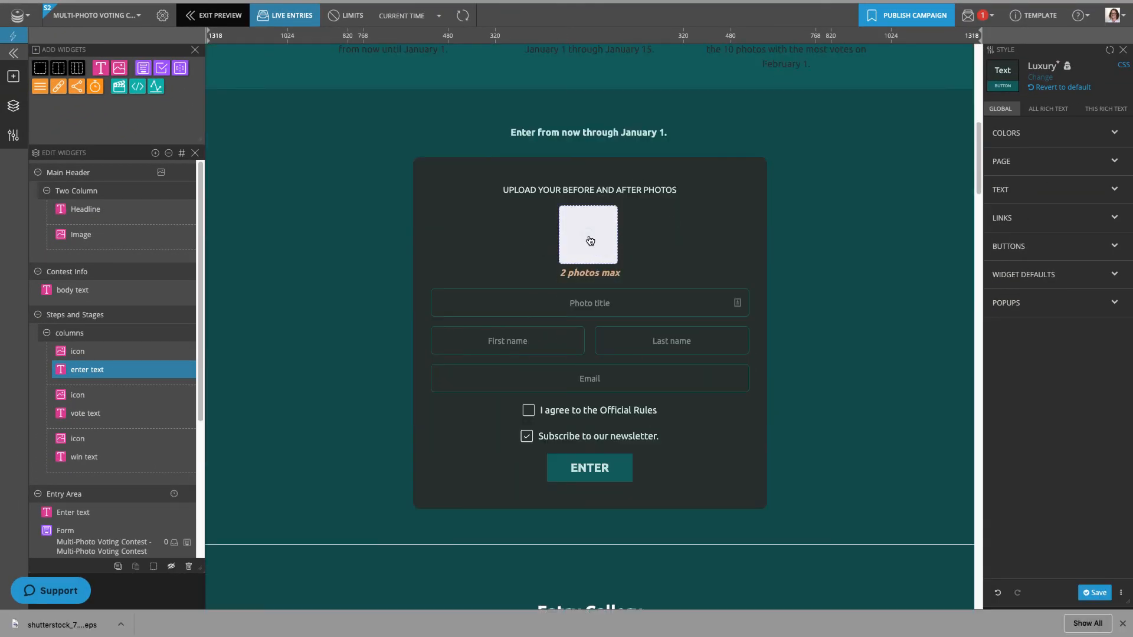
left_click(590, 241)
left_click(337, 34)
left_click(944, 423)
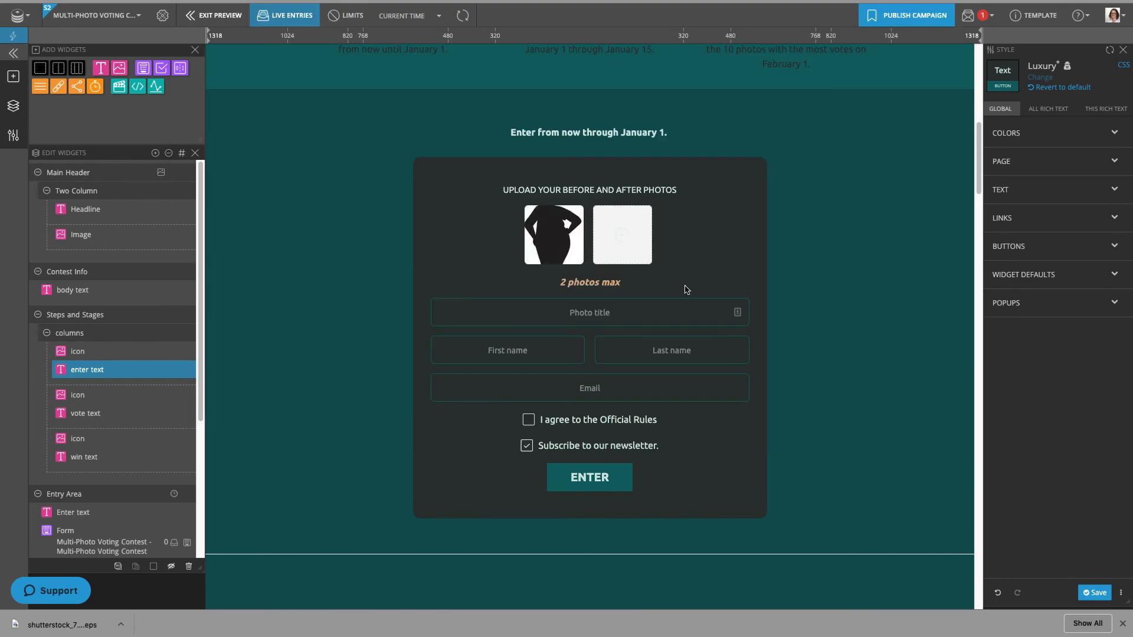
left_click(635, 249)
left_click(409, 34)
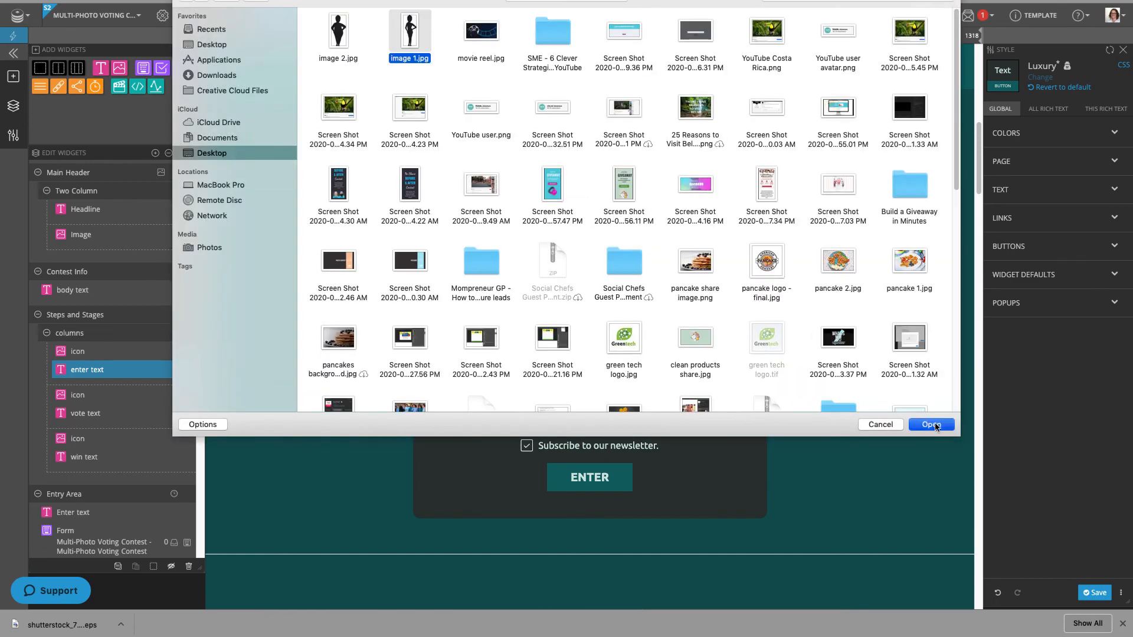
left_click(943, 422)
- Title the entry 'before and after', fill in contact details, accept the Official Rules, and submit
left_click(675, 316)
type("before and after")
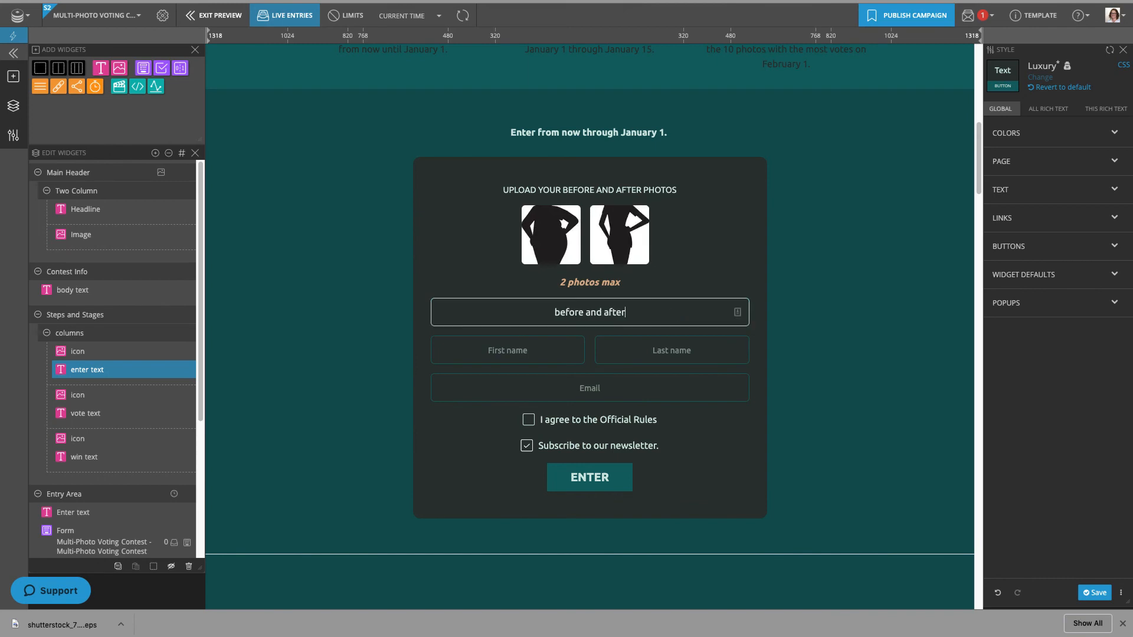
left_click(517, 352)
left_click(517, 378)
left_click(530, 421)
left_click(571, 478)
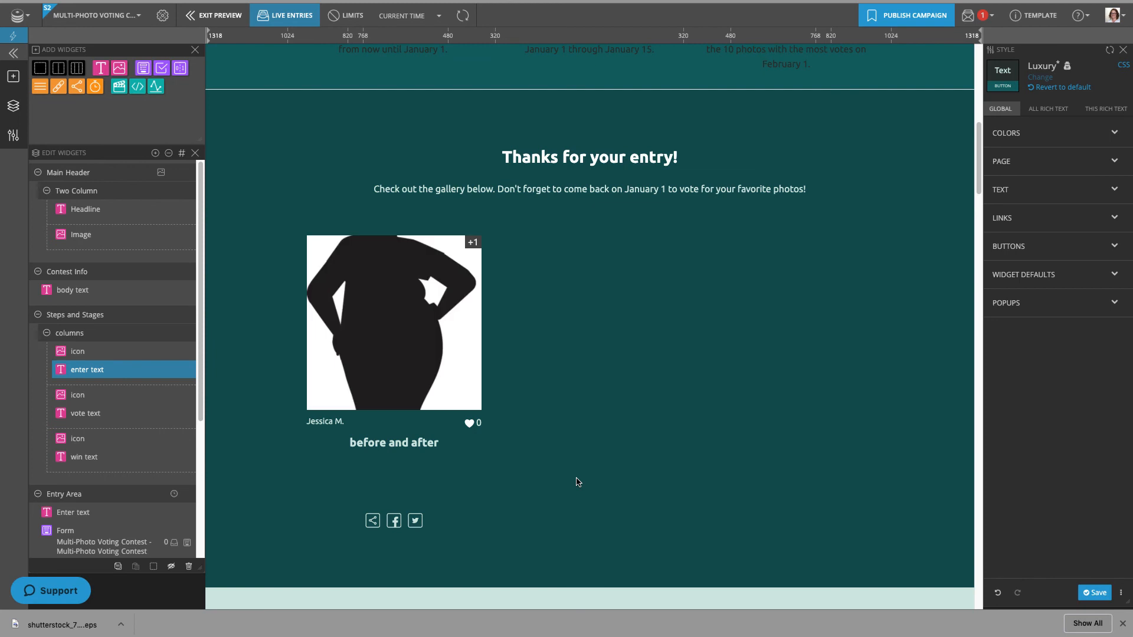
- View the submitted entry's two photos in the gallery lightbox, then close it
left_click(425, 358)
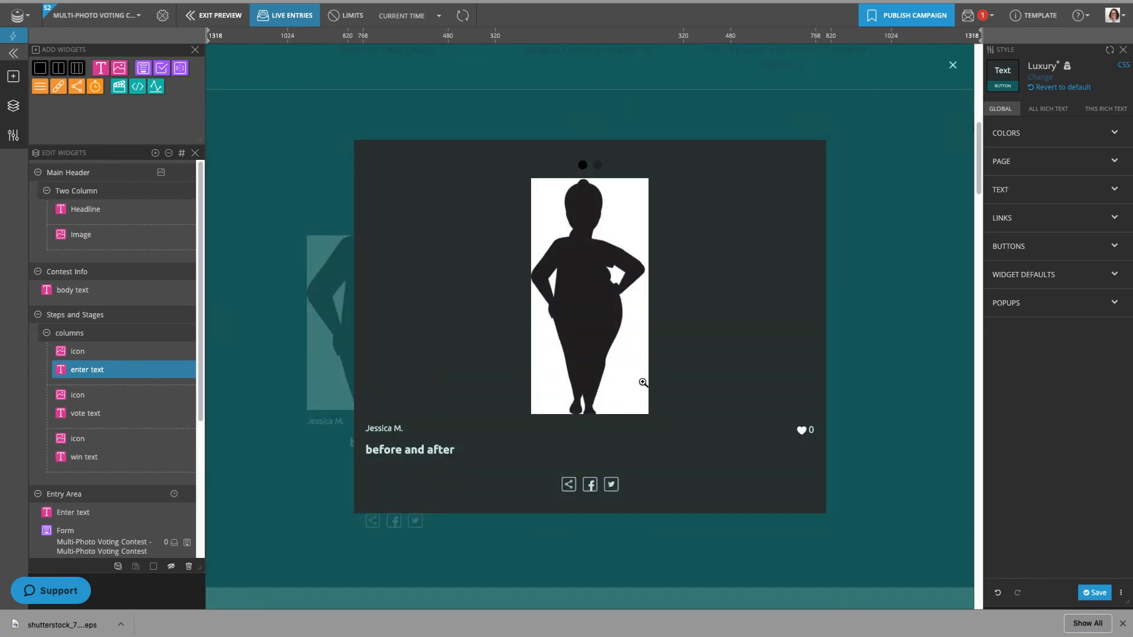
left_click(597, 165)
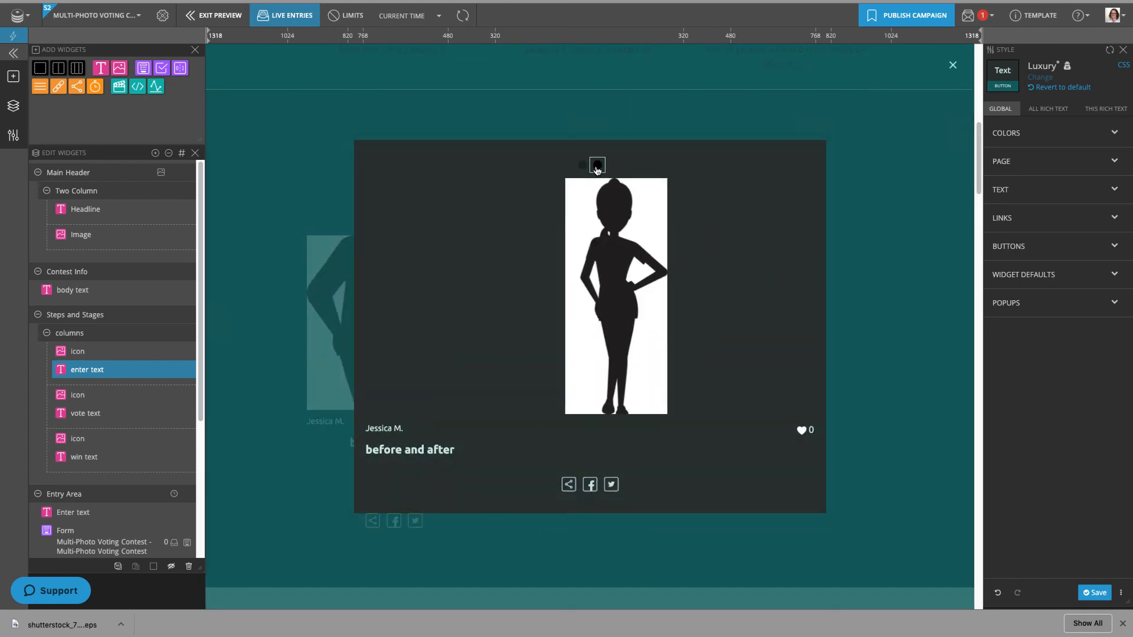
left_click(915, 358)
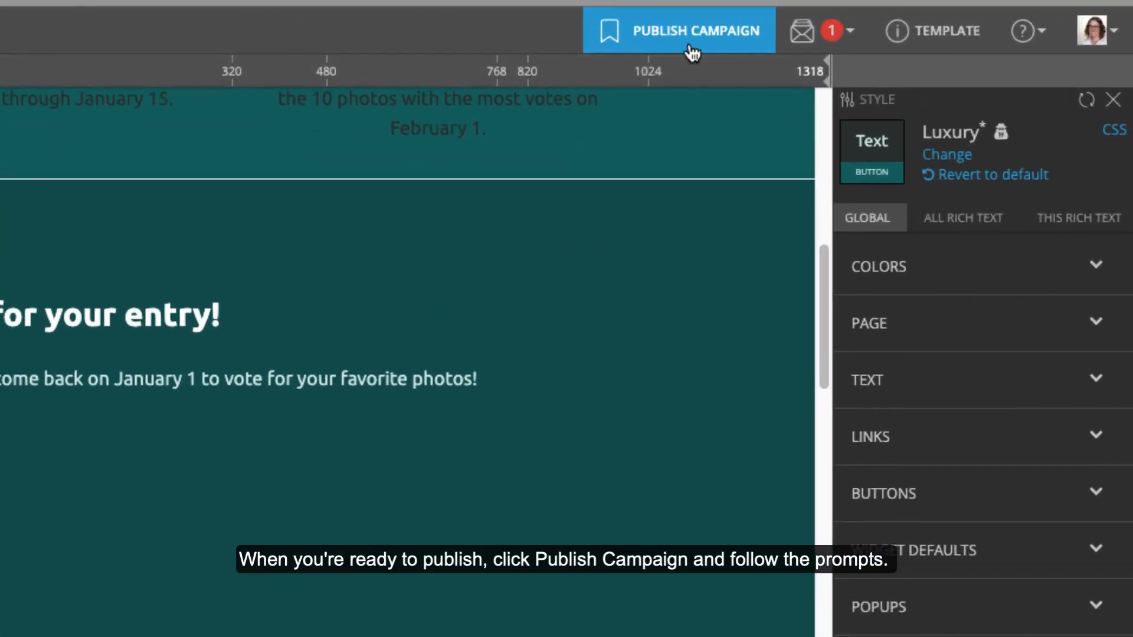
- Choose to publish the campaign as a stand-alone landing page
left_click(679, 31)
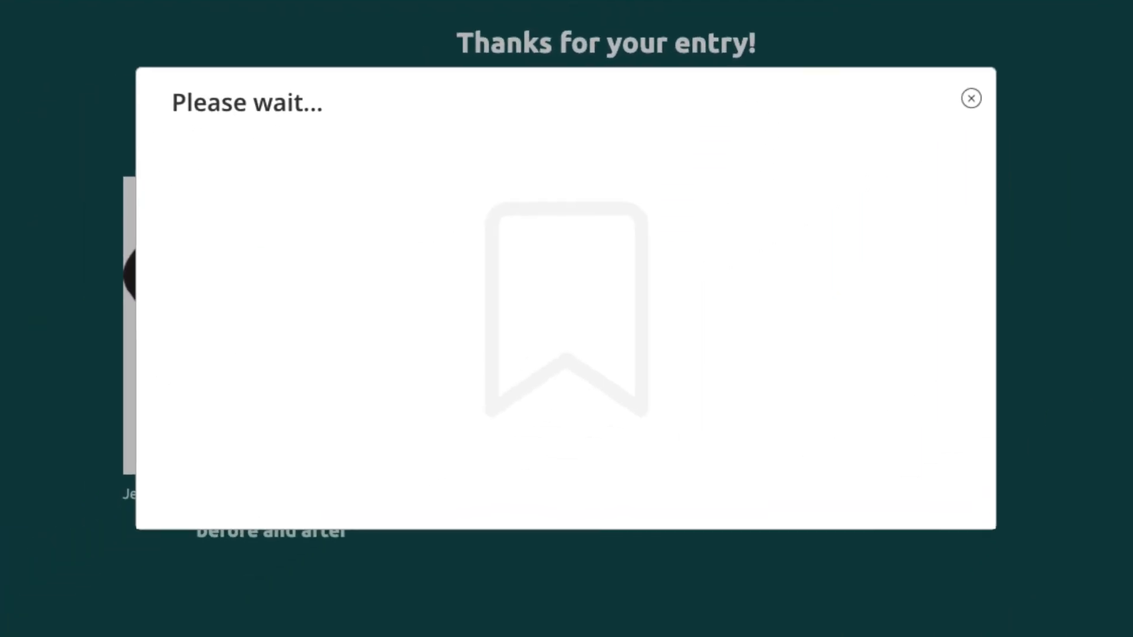
left_click(927, 571)
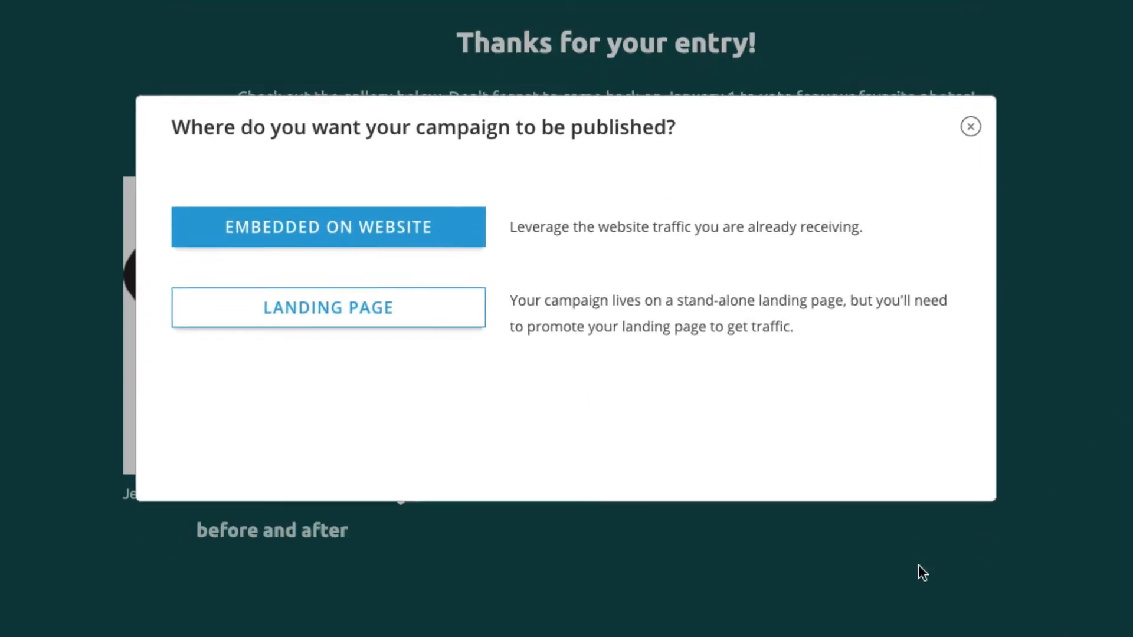
left_click(318, 321)
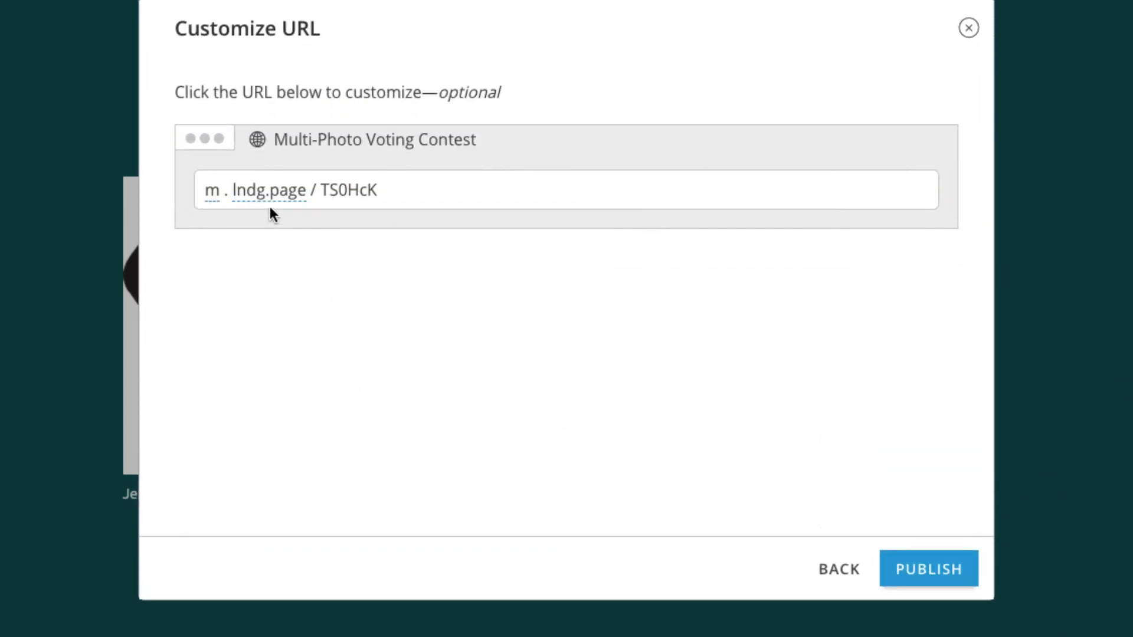
- Set the subdomain to beforeandaftercontest and make the landing page live
left_click(212, 193)
type("beforeandaftercontest")
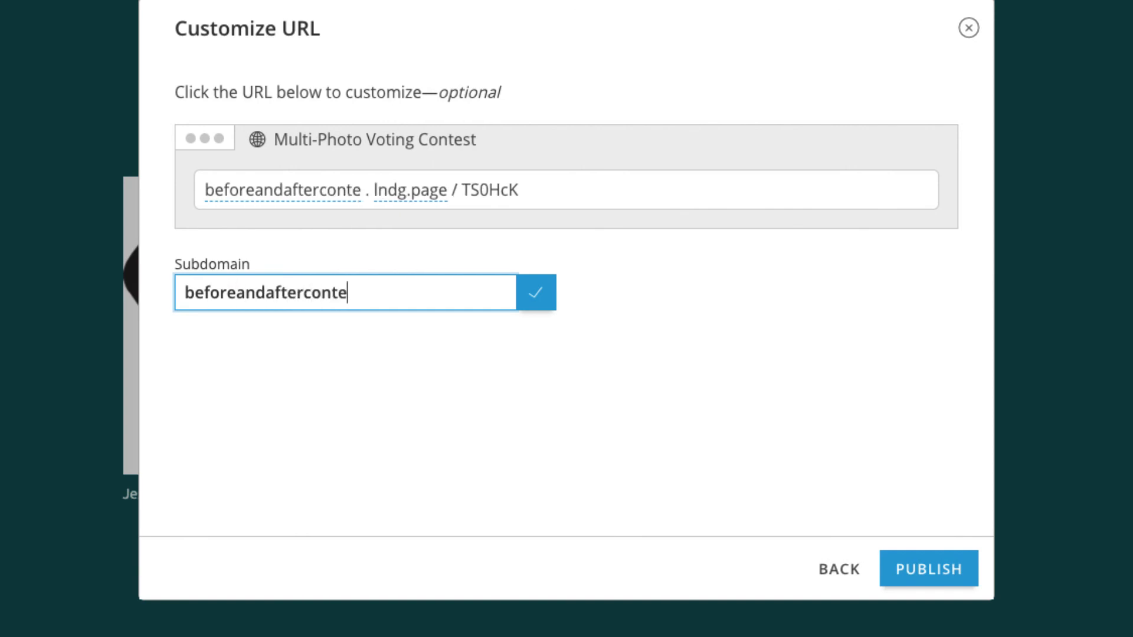
left_click(540, 301)
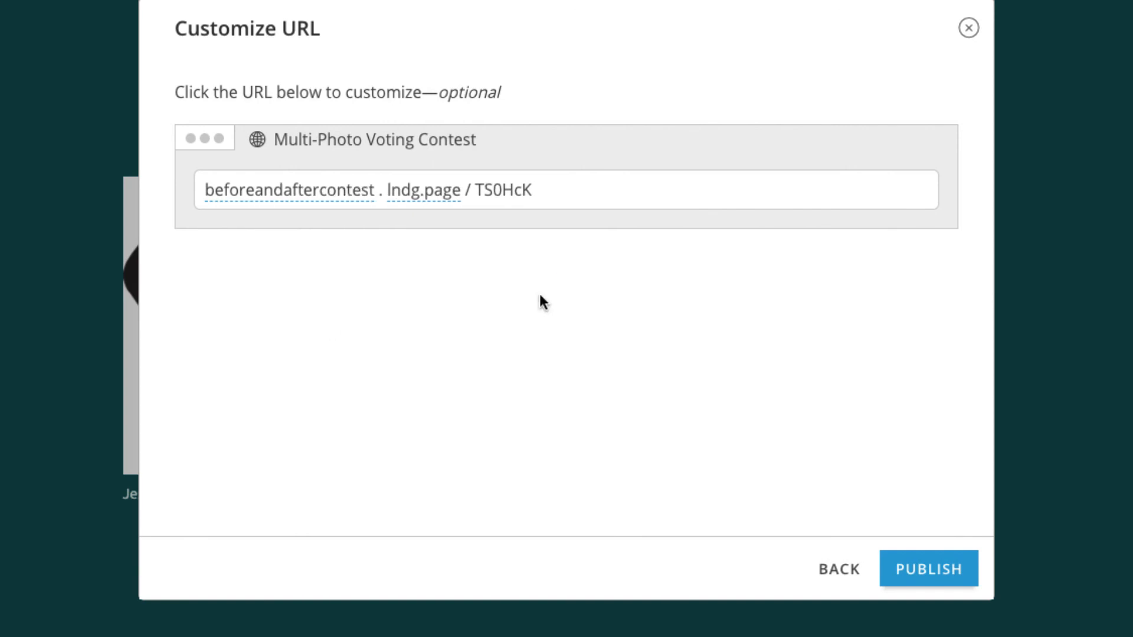
left_click(937, 569)
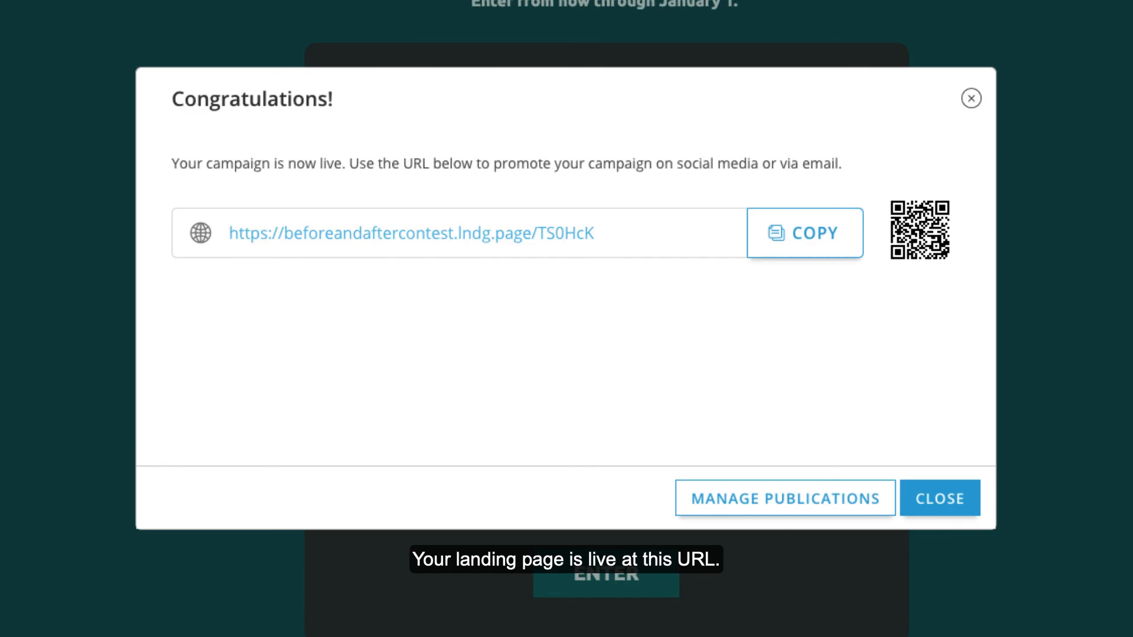
left_click(971, 98)
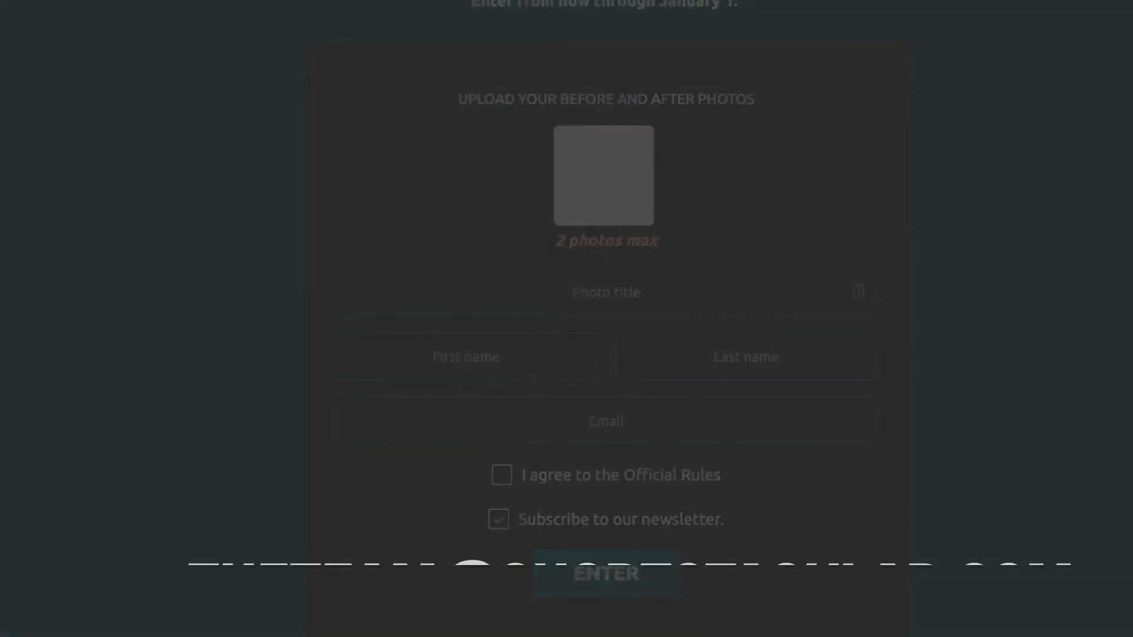